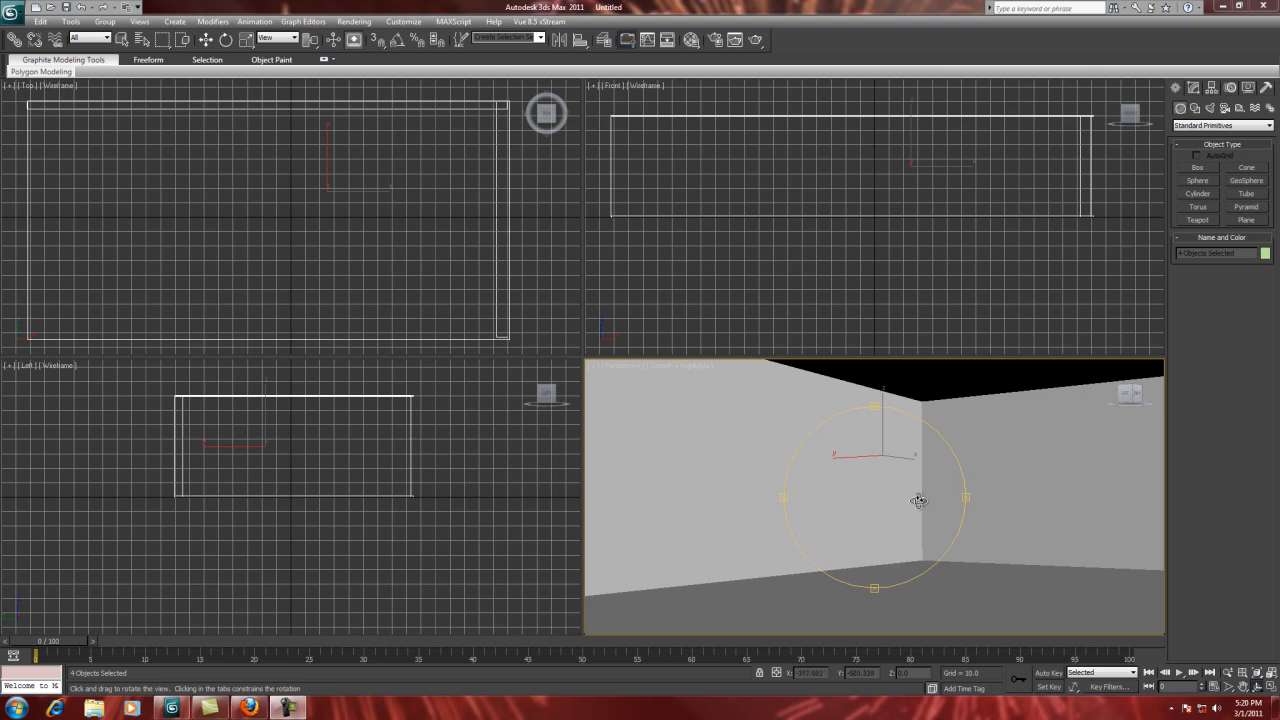
Step: Create a free camera inside the room near its centre in the Front view and select it for moving
{"action": "left_click_drag", "start_coordinate": [917, 480], "coordinate": [880, 463]}
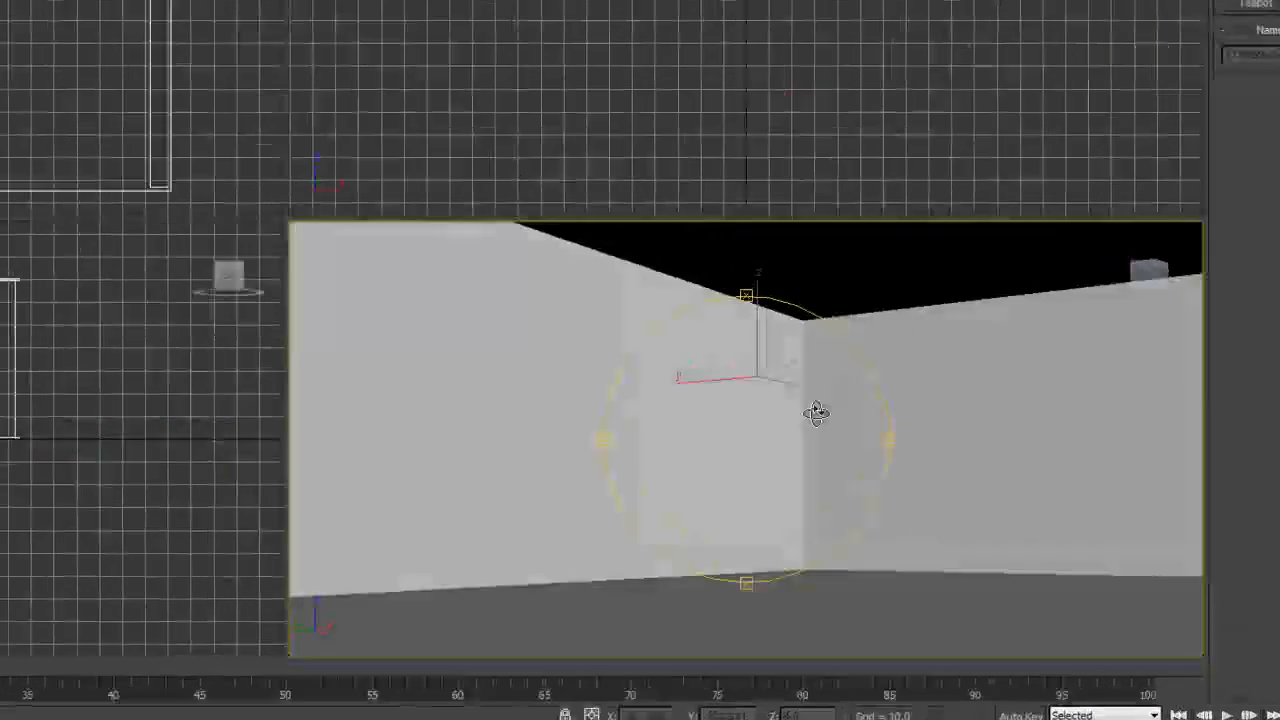
{"action": "mouse_move", "coordinate": [816, 413]}
{"action": "left_mouse_down"}
{"action": "mouse_move", "coordinate": [843, 443]}
{"action": "mouse_move", "coordinate": [812, 423]}
{"action": "mouse_move", "coordinate": [806, 397]}
{"action": "left_mouse_up"}
{"action": "left_click_drag", "start_coordinate": [725, 341], "coordinate": [757, 363]}
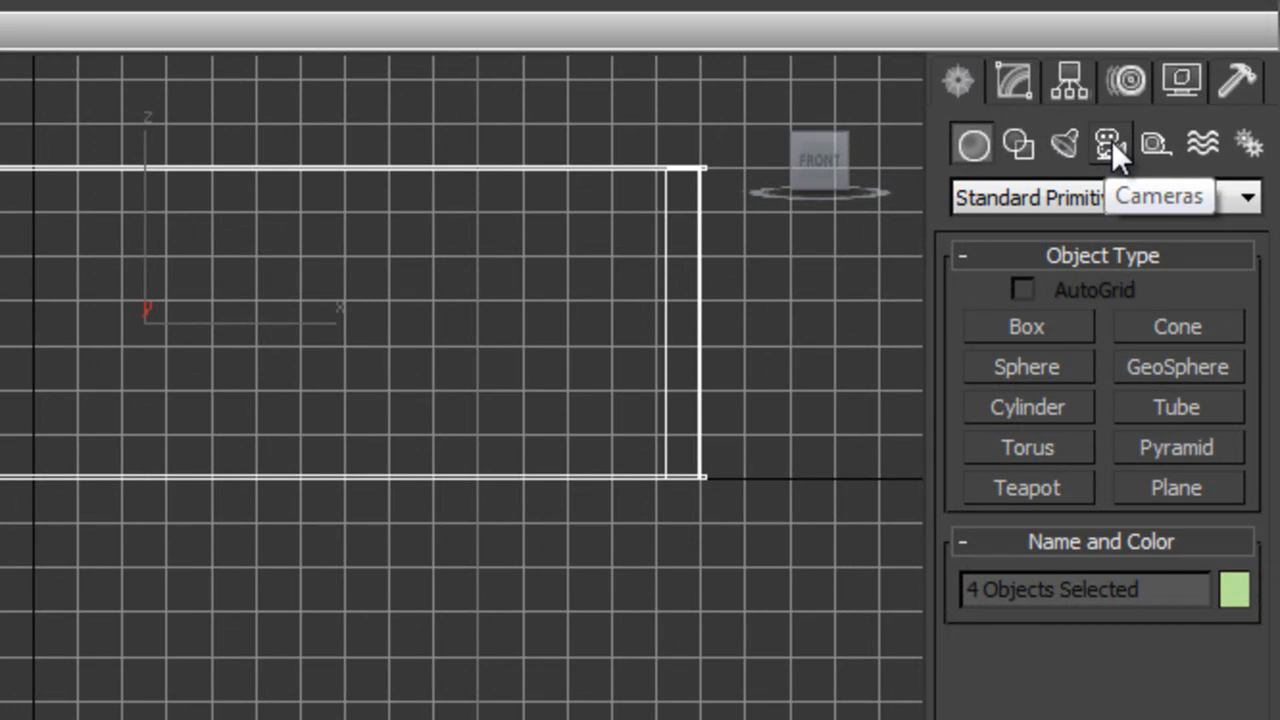
{"action": "left_click", "coordinate": [1111, 142]}
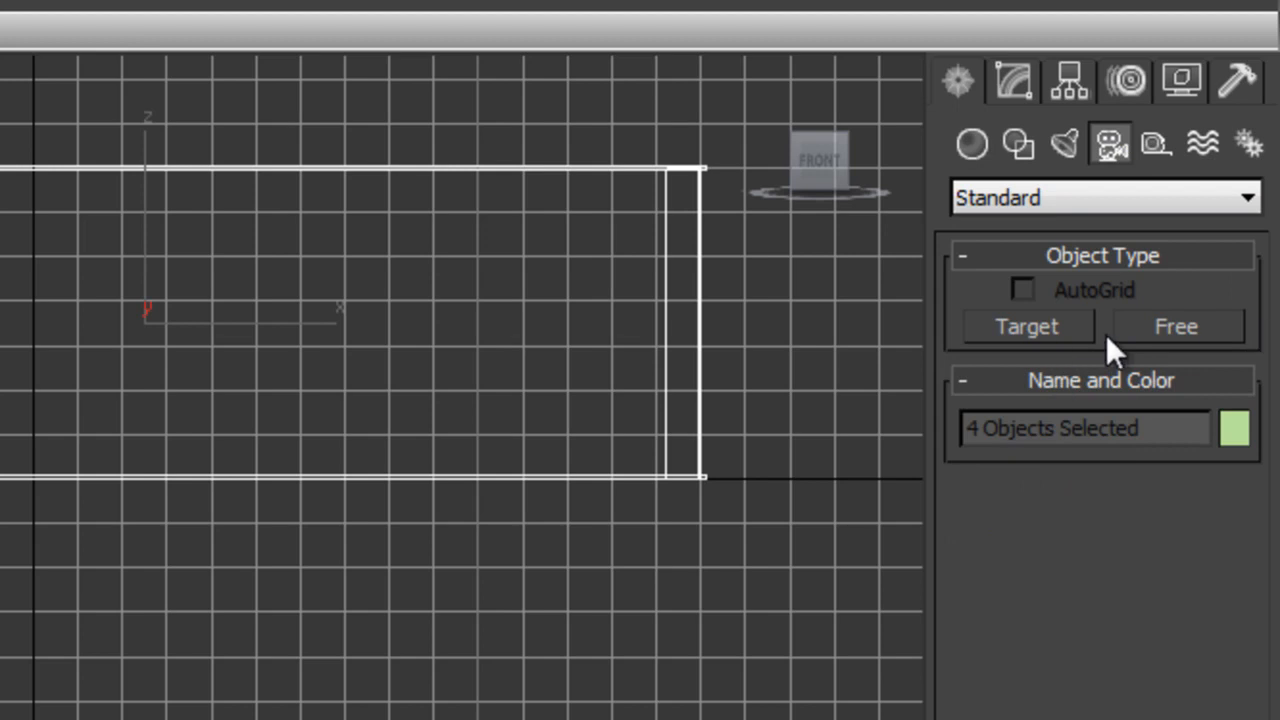
{"action": "left_click", "coordinate": [1175, 325]}
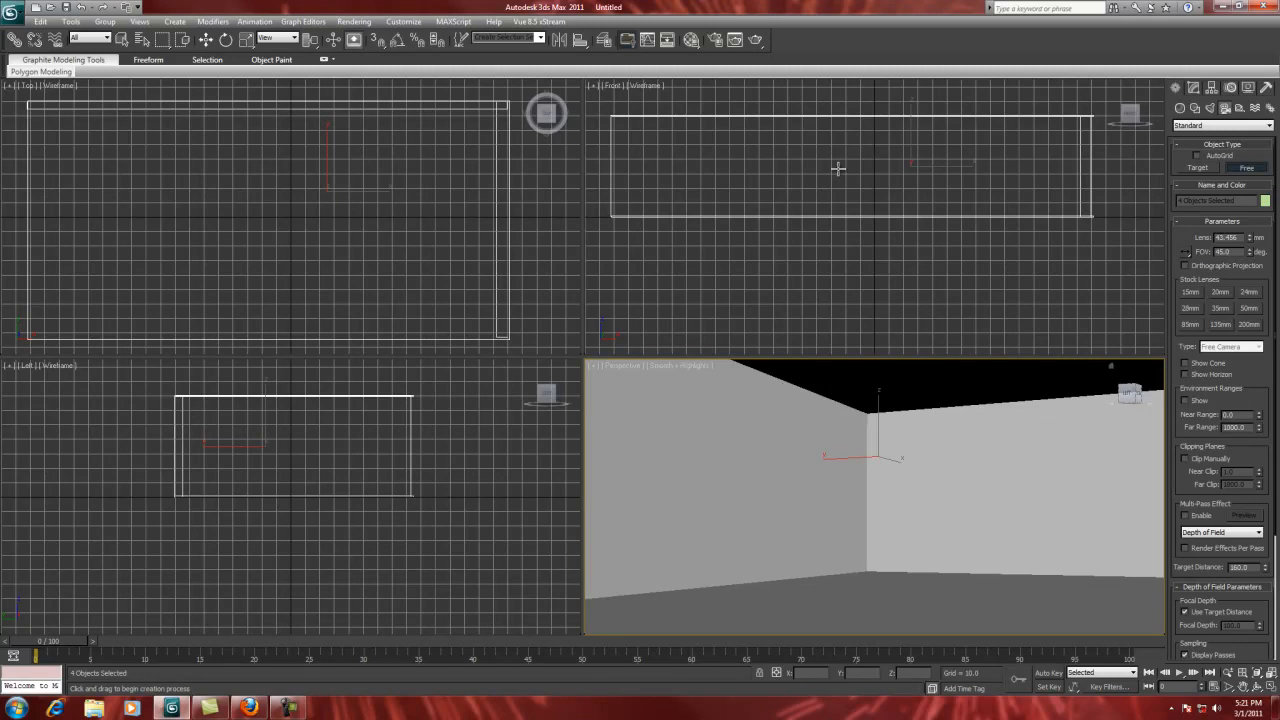
{"action": "left_click", "coordinate": [838, 169]}
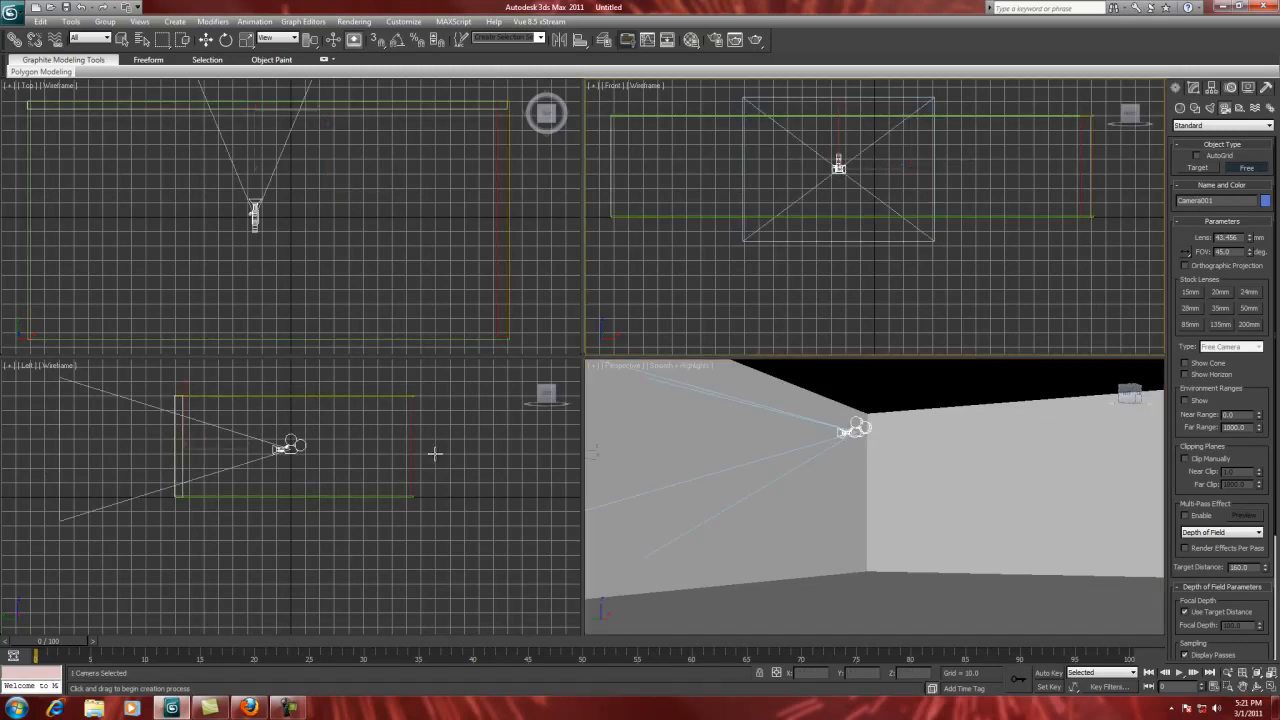
{"action": "left_click", "coordinate": [203, 46]}
{"action": "left_click", "coordinate": [719, 174]}
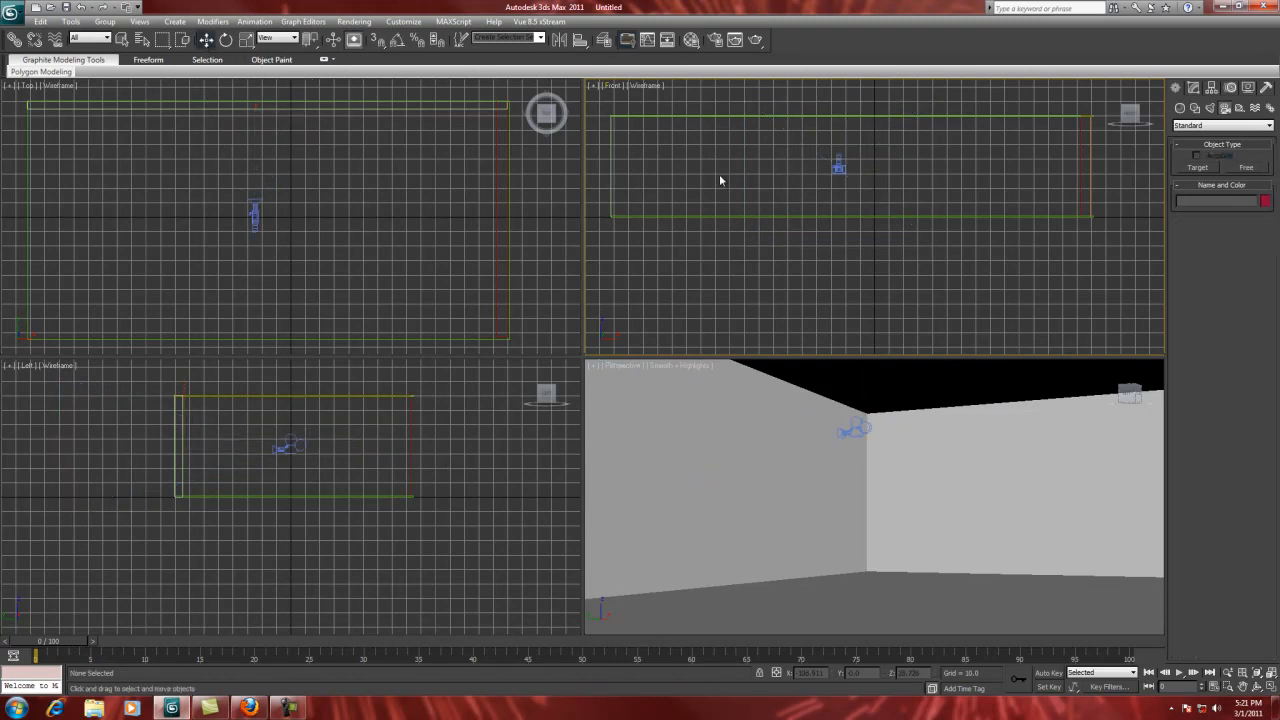
{"action": "left_click", "coordinate": [838, 166]}
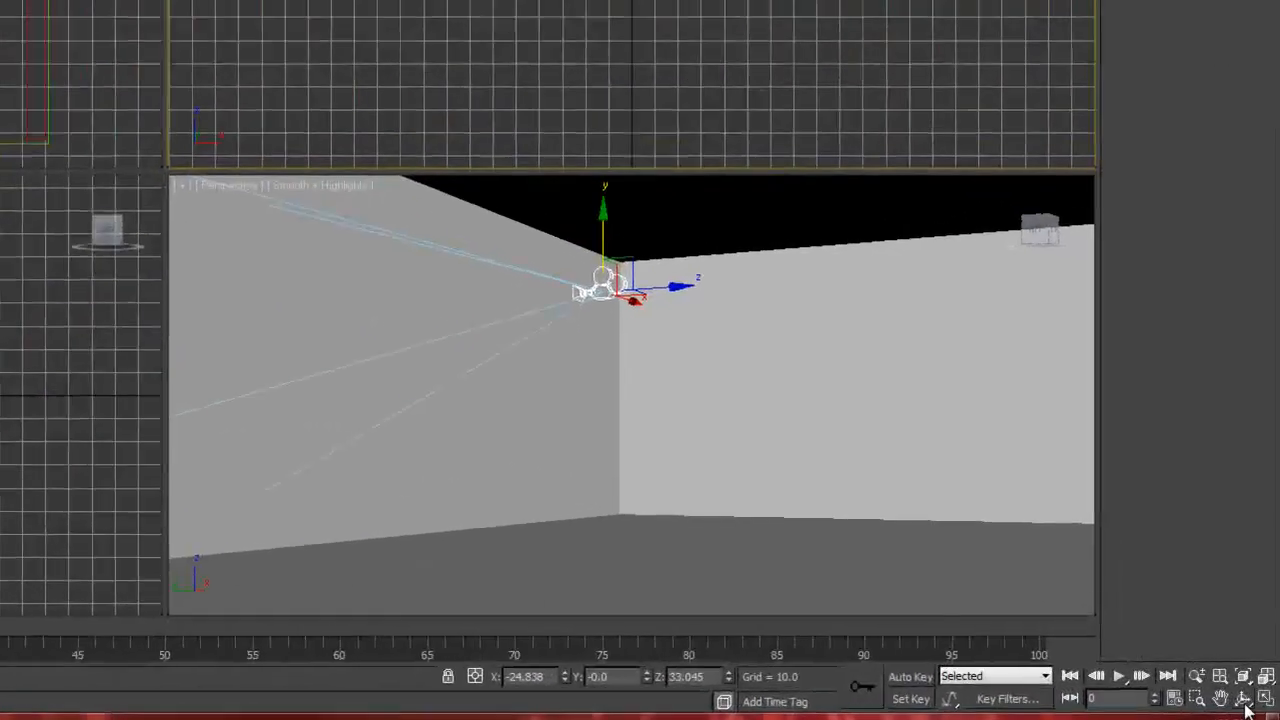
Step: Examine the camera's placement in the Perspective view and check which cameras that view can look through
{"action": "left_click", "coordinate": [1257, 687]}
{"action": "left_click_drag", "start_coordinate": [950, 506], "coordinate": [902, 508]}
{"action": "left_click_drag", "start_coordinate": [675, 413], "coordinate": [752, 412]}
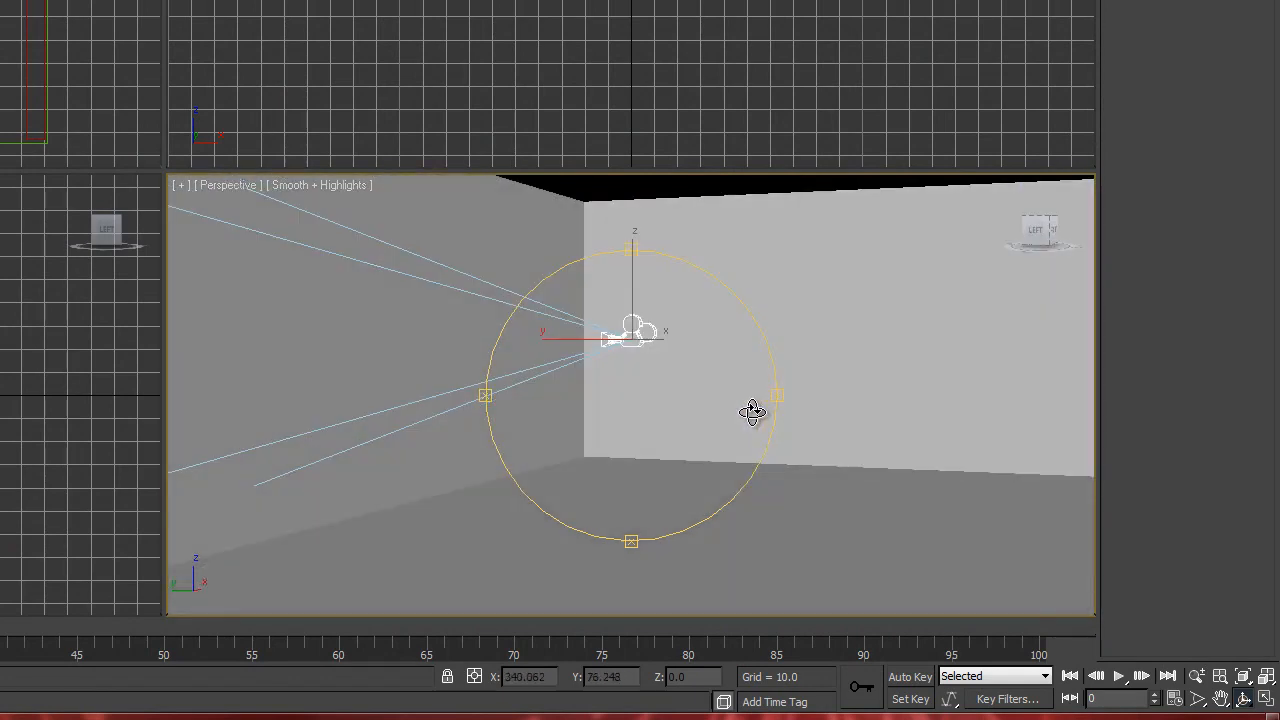
{"action": "key", "text": "w"}
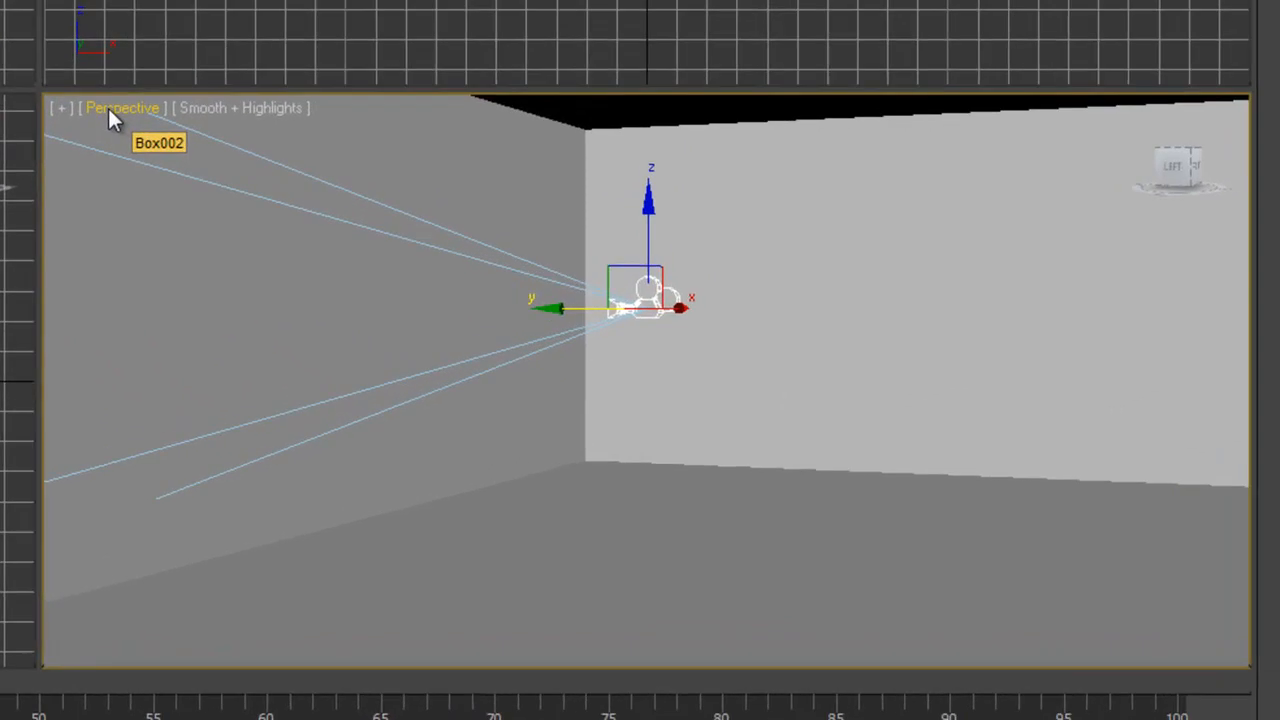
{"action": "left_click", "coordinate": [217, 186]}
{"action": "mouse_move", "coordinate": [174, 146]}
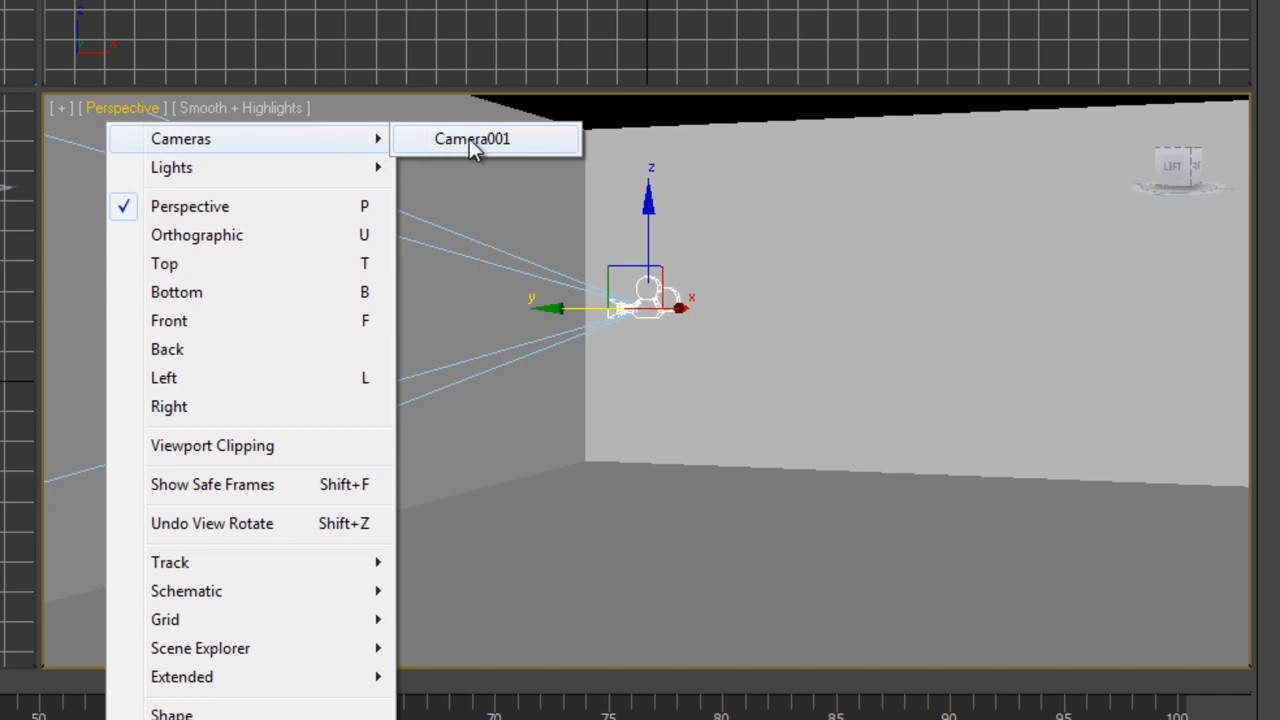
{"action": "key", "text": "Escape"}
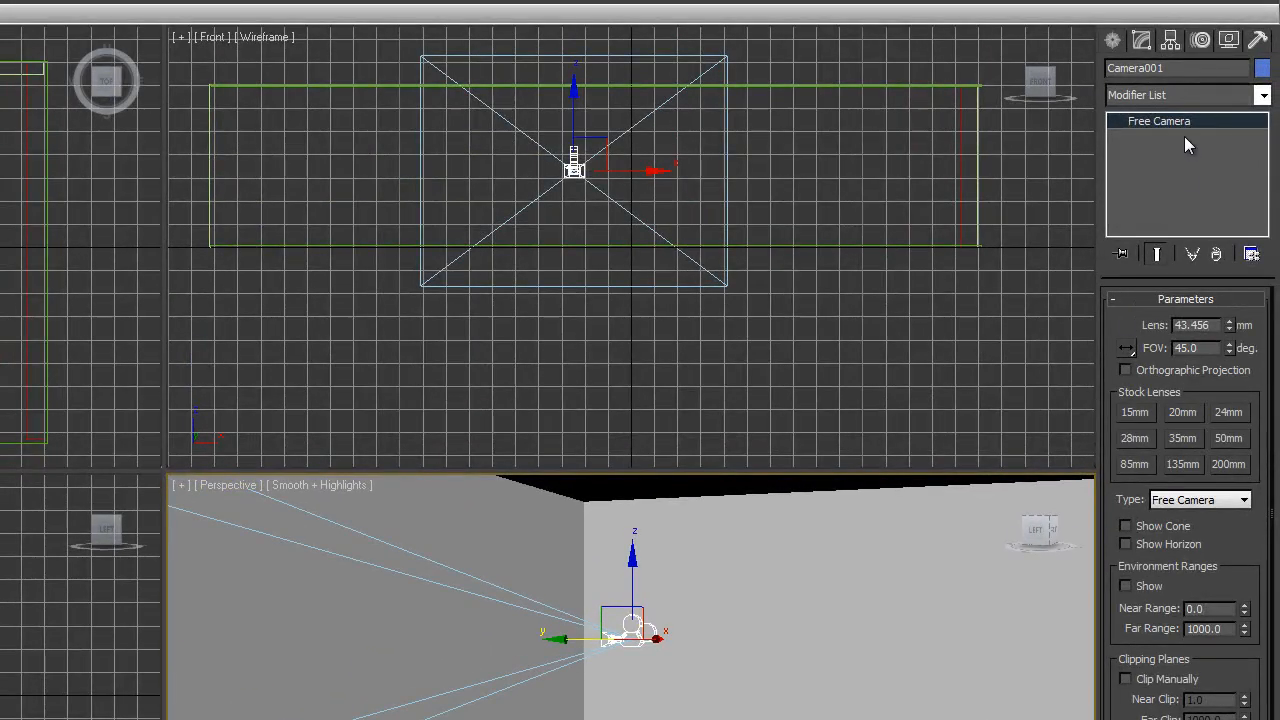
Step: Rename the free camera to South View and reselect it so the list of cameras updates
{"action": "left_click_drag", "start_coordinate": [1184, 66], "coordinate": [1064, 75]}
{"action": "type", "text": "South View"}
{"action": "left_click", "coordinate": [229, 484]}
{"action": "mouse_move", "coordinate": [272, 512]}
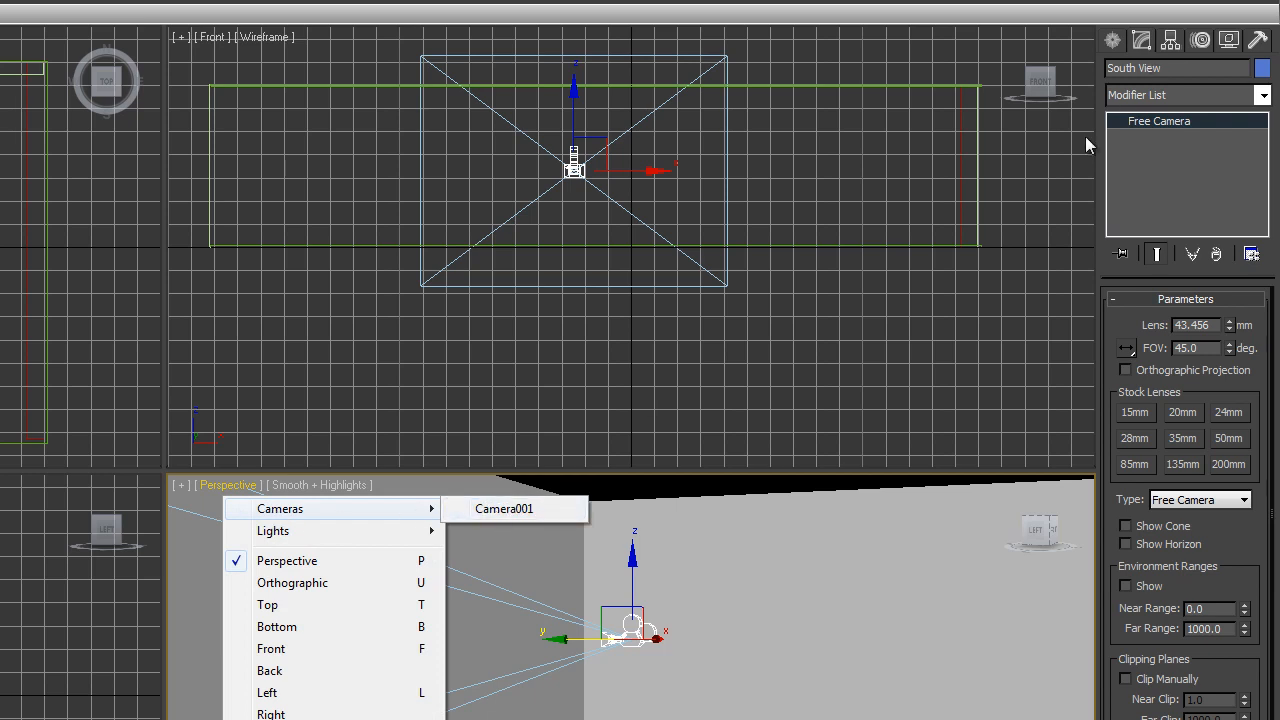
{"action": "left_click", "coordinate": [1050, 187]}
{"action": "left_click", "coordinate": [625, 632]}
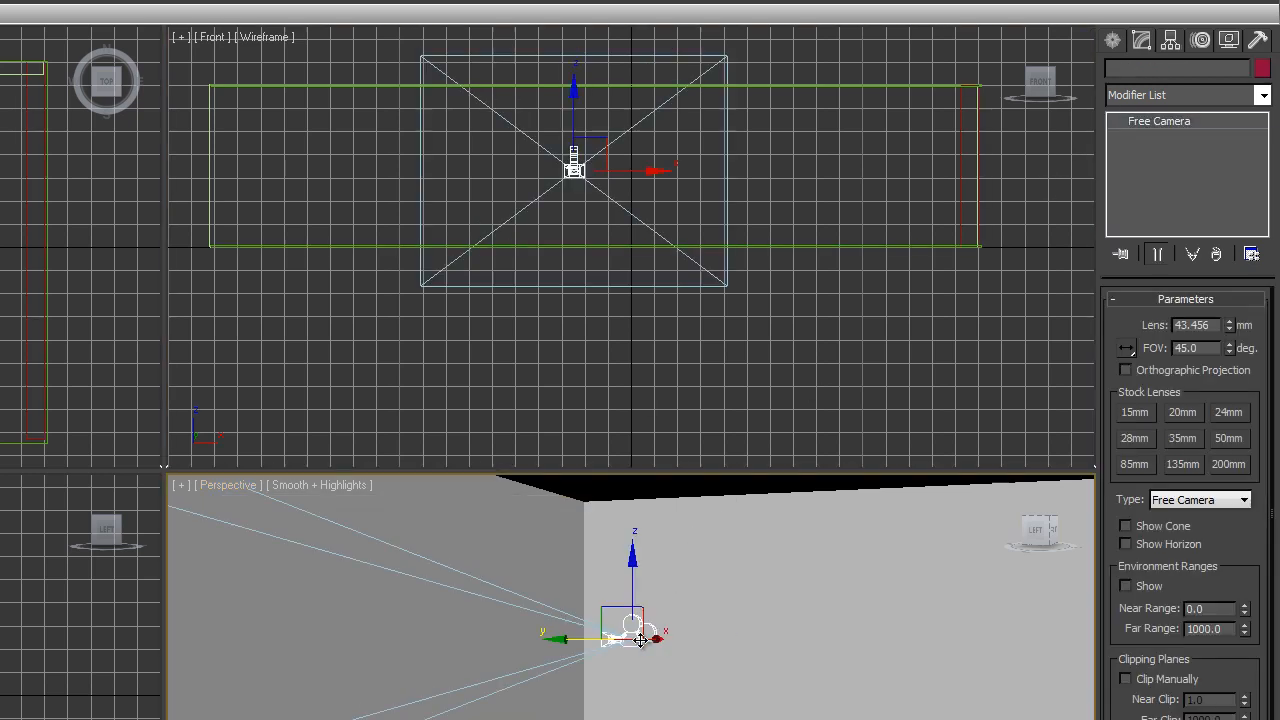
Step: Switch the Perspective viewport to look through the South View camera
{"action": "left_click", "coordinate": [222, 490]}
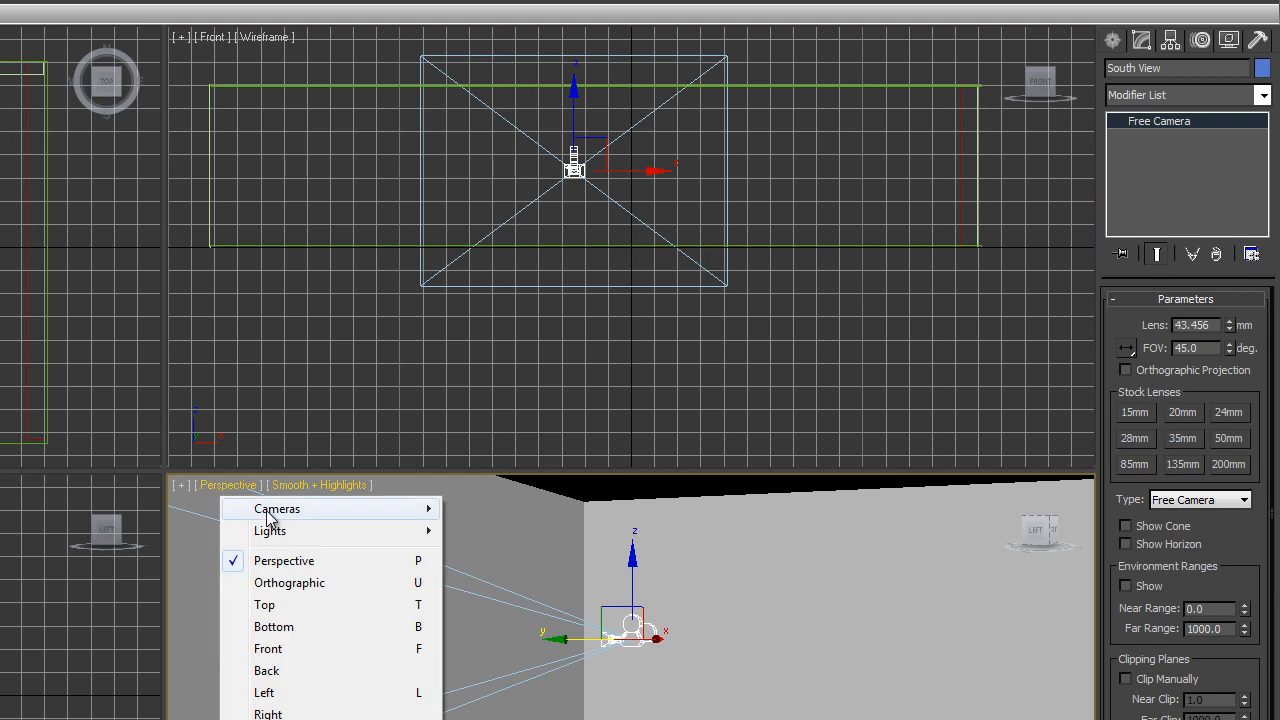
{"action": "mouse_move", "coordinate": [290, 515]}
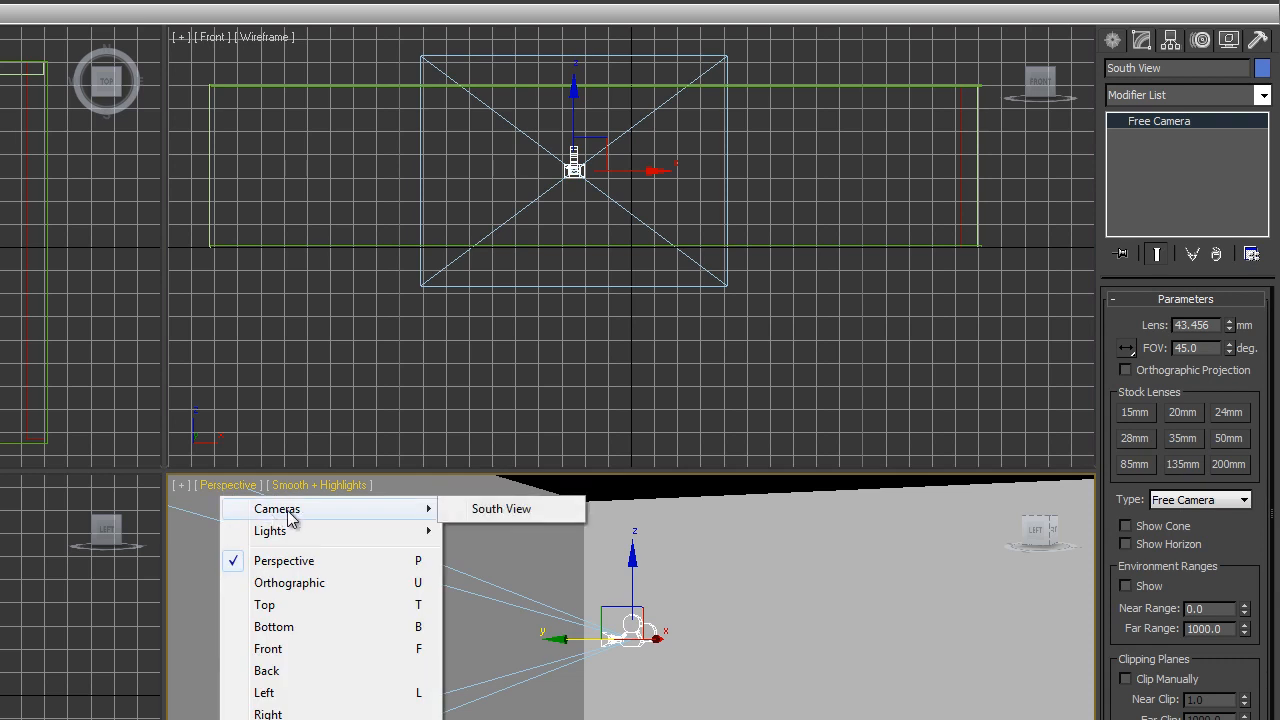
{"action": "left_click", "coordinate": [500, 512]}
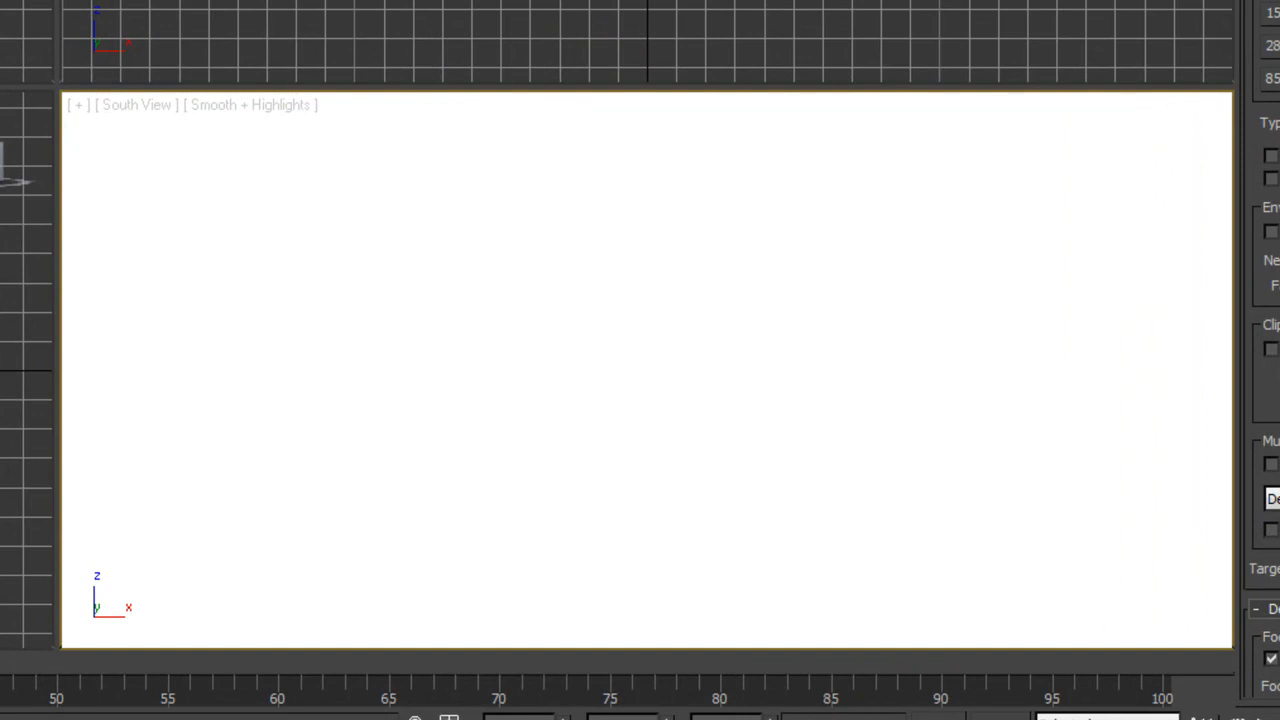
Step: Move the South View camera to the room's lower-left corner in the Top view and rotate it to face across the room
{"action": "left_click", "coordinate": [26, 5]}
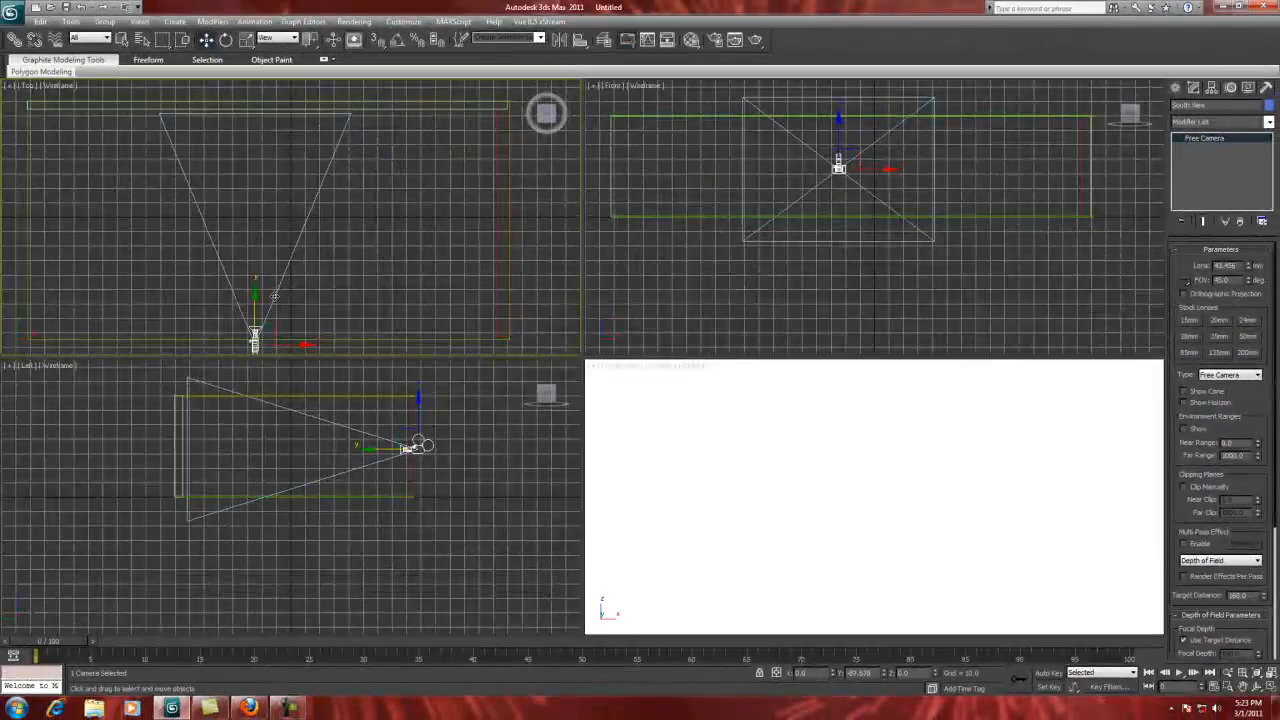
{"action": "left_click_drag", "start_coordinate": [276, 308], "coordinate": [62, 318]}
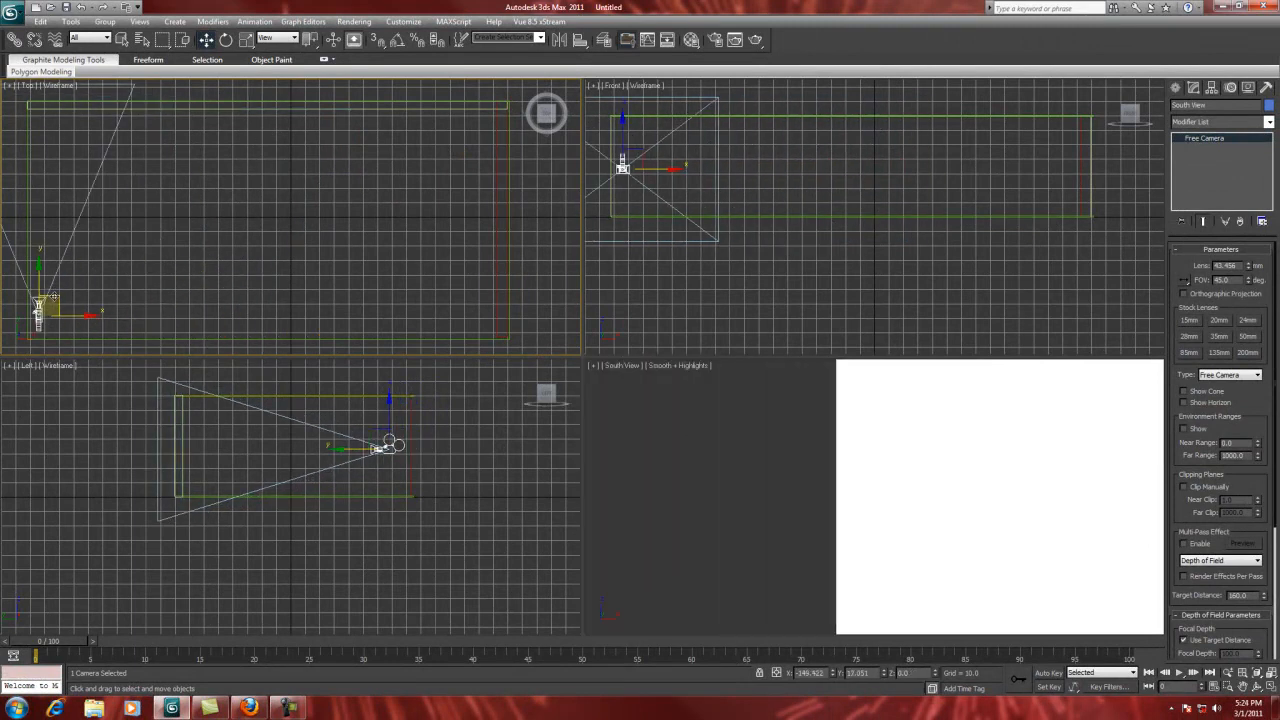
{"action": "left_click", "coordinate": [226, 39]}
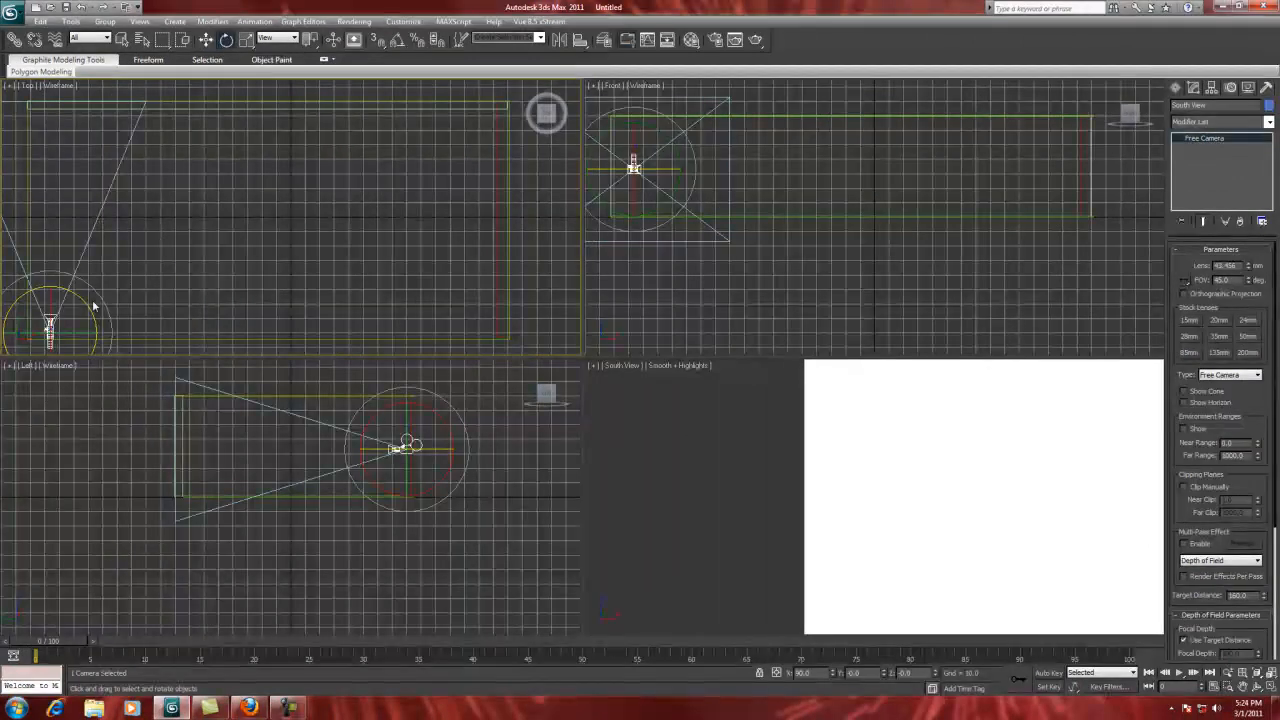
{"action": "left_click_drag", "start_coordinate": [81, 297], "coordinate": [124, 375]}
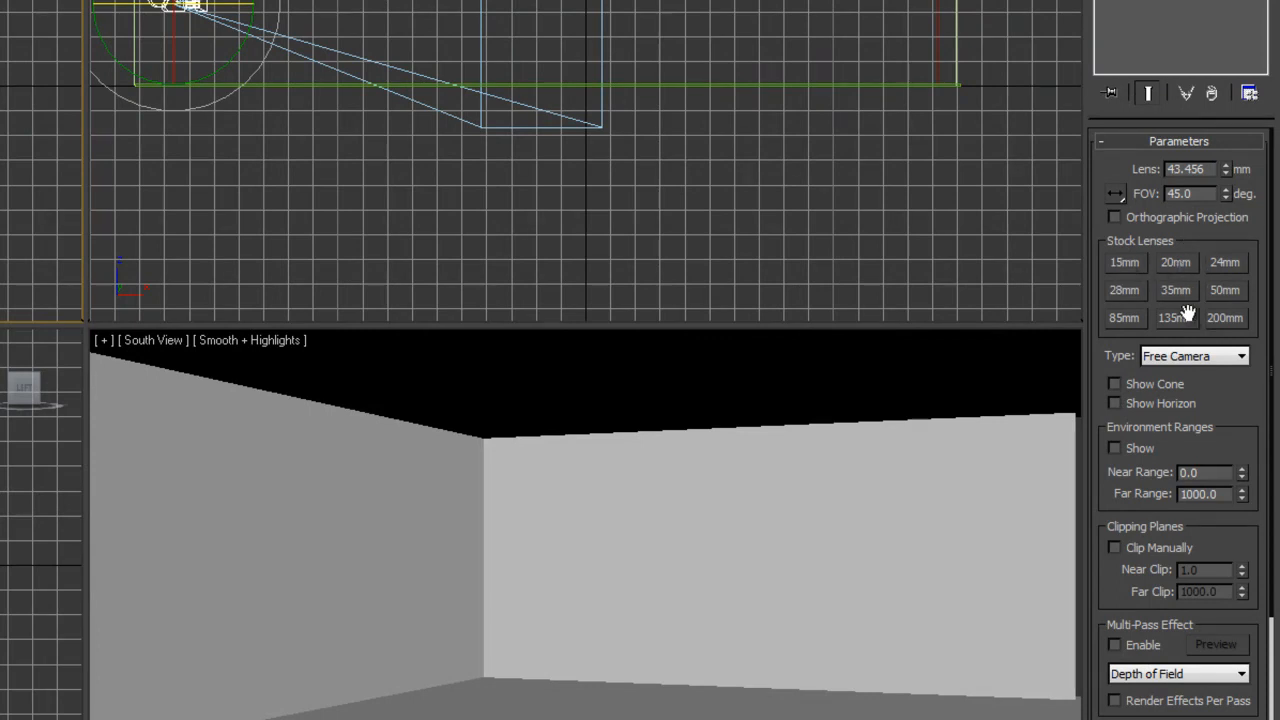
Step: Compare the 15 mm, 200 mm and 35 mm stock lenses on the South View camera and settle on 35 mm
{"action": "left_click", "coordinate": [1125, 264]}
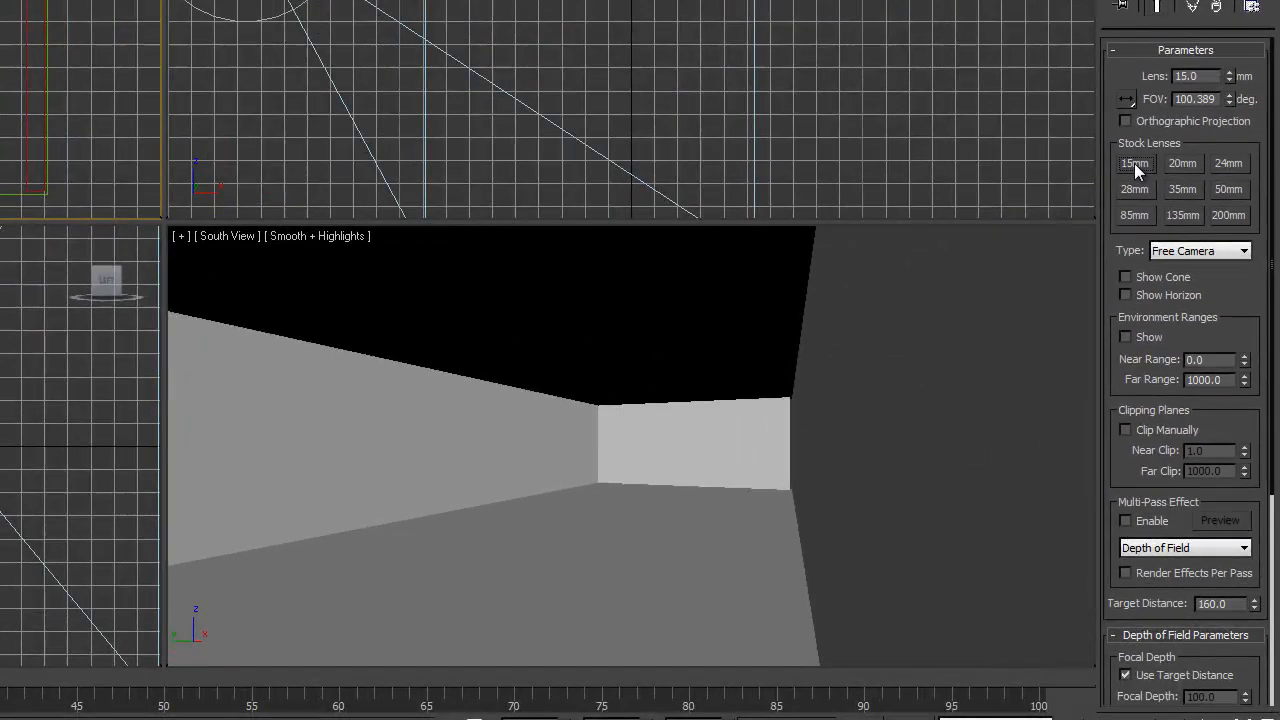
{"action": "left_click", "coordinate": [1227, 216]}
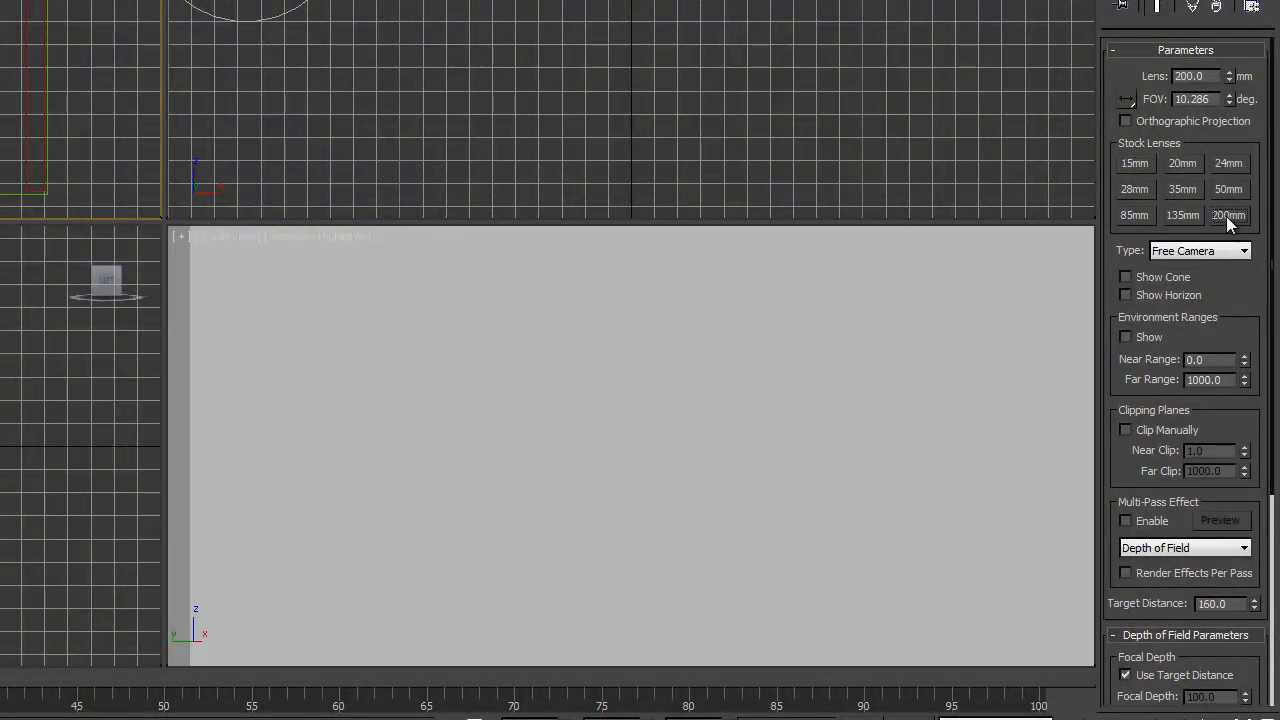
{"action": "left_click", "coordinate": [1184, 190]}
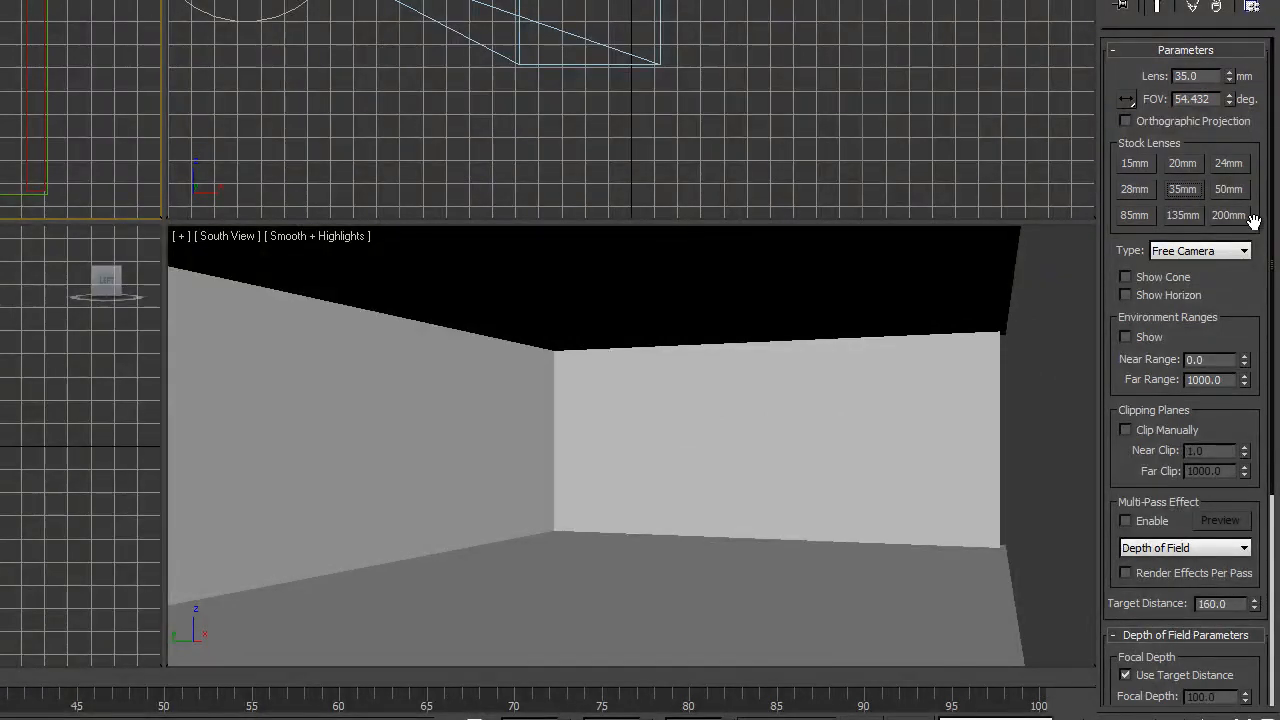
{"action": "left_click", "coordinate": [1133, 164]}
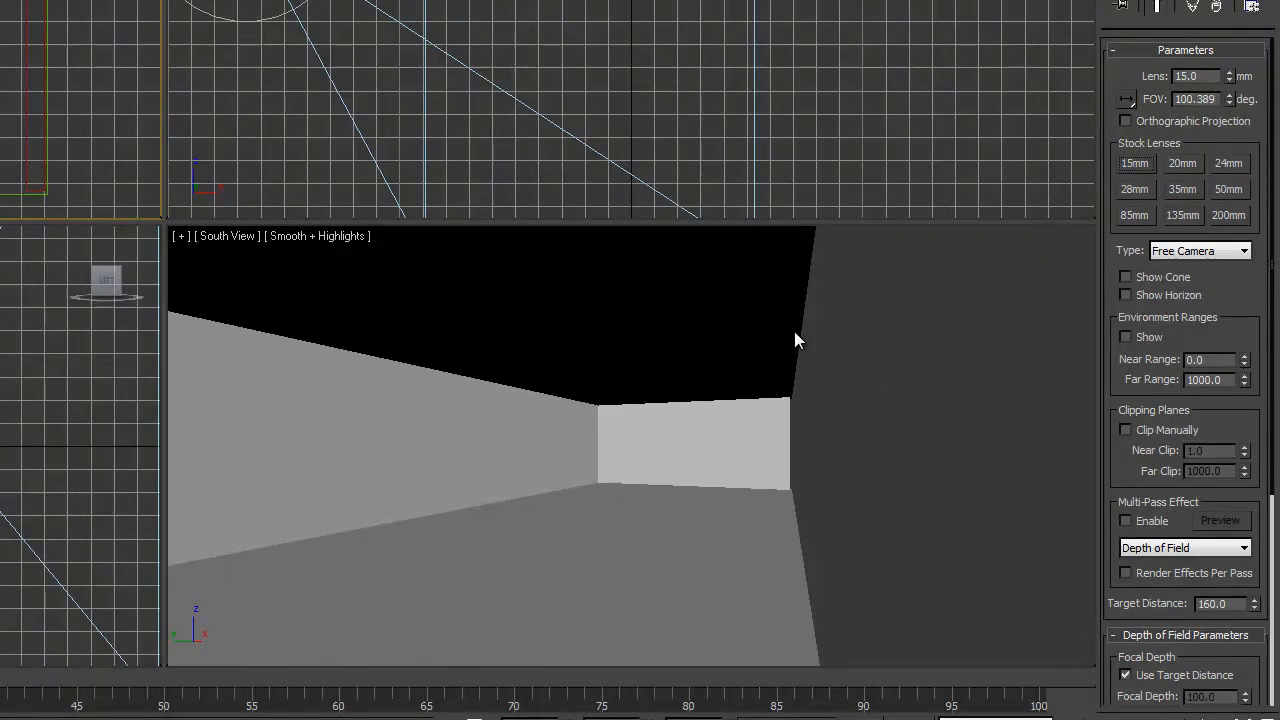
{"action": "left_click", "coordinate": [1179, 190]}
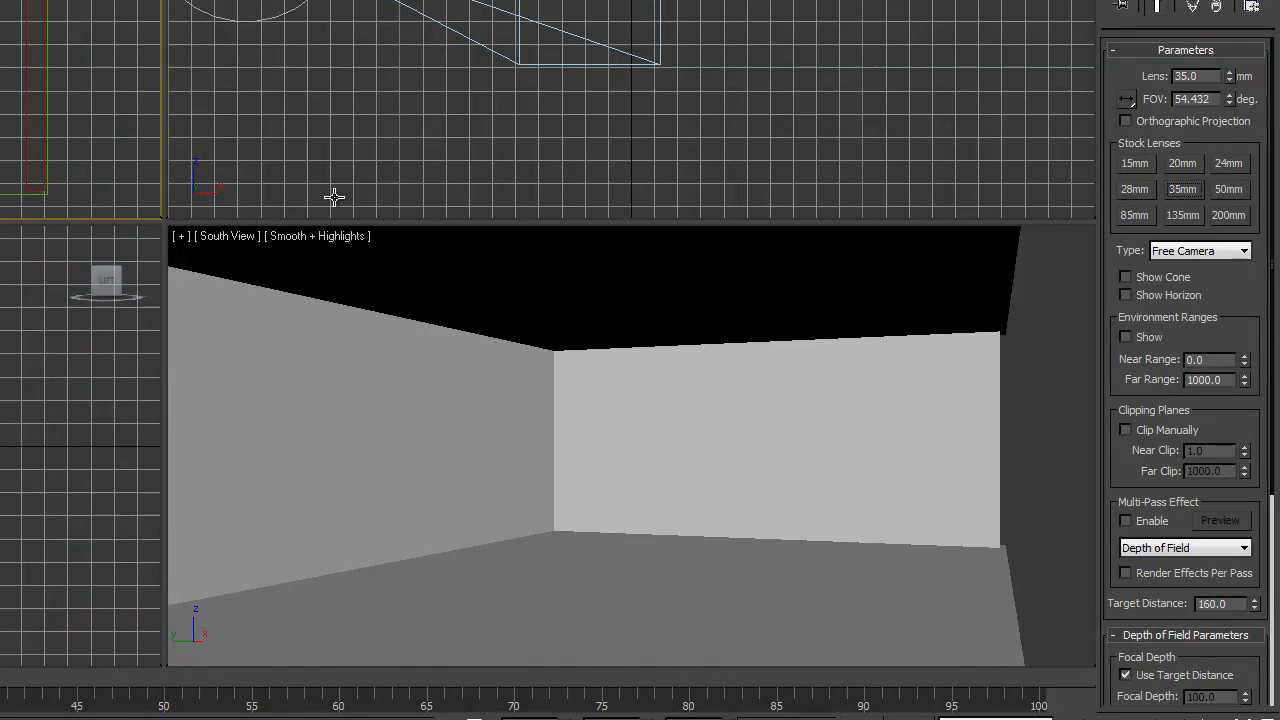
{"action": "left_click_drag", "start_coordinate": [1230, 328], "coordinate": [1215, 581]}
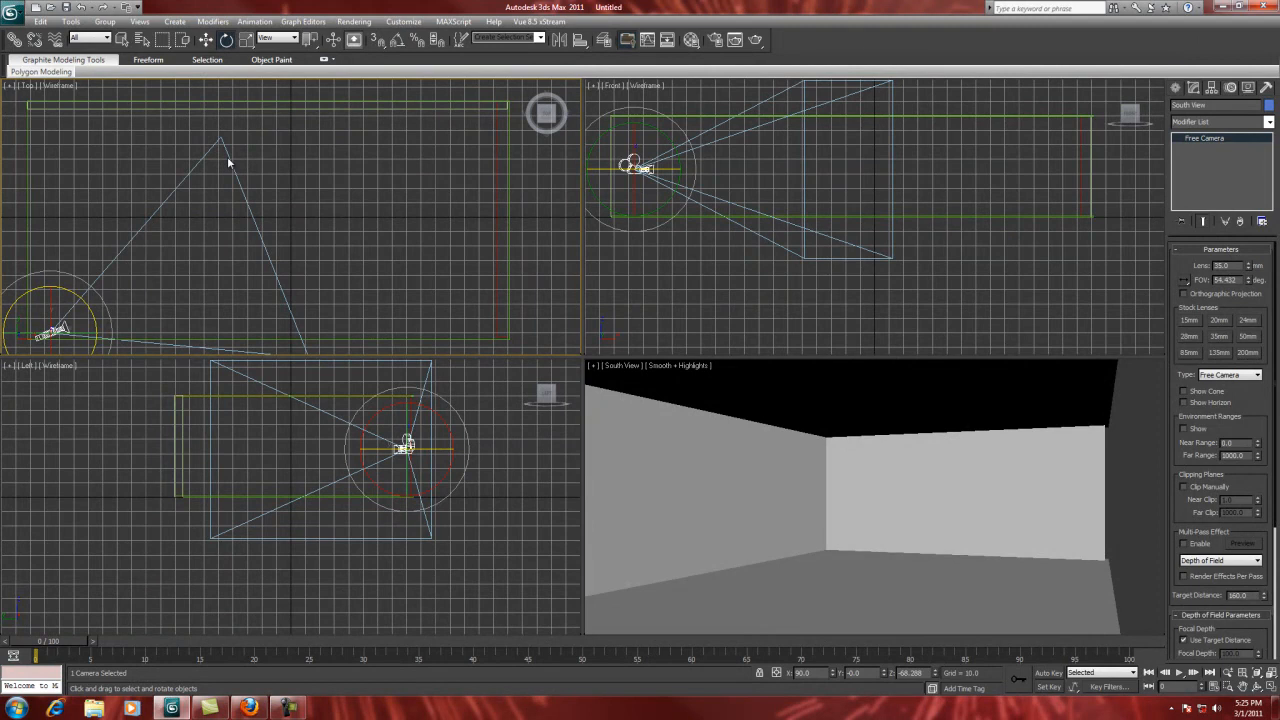
Step: Delete the South View camera and create a target camera in the Top view, aimed horizontally across the room from its left side
{"action": "key", "text": "Delete"}
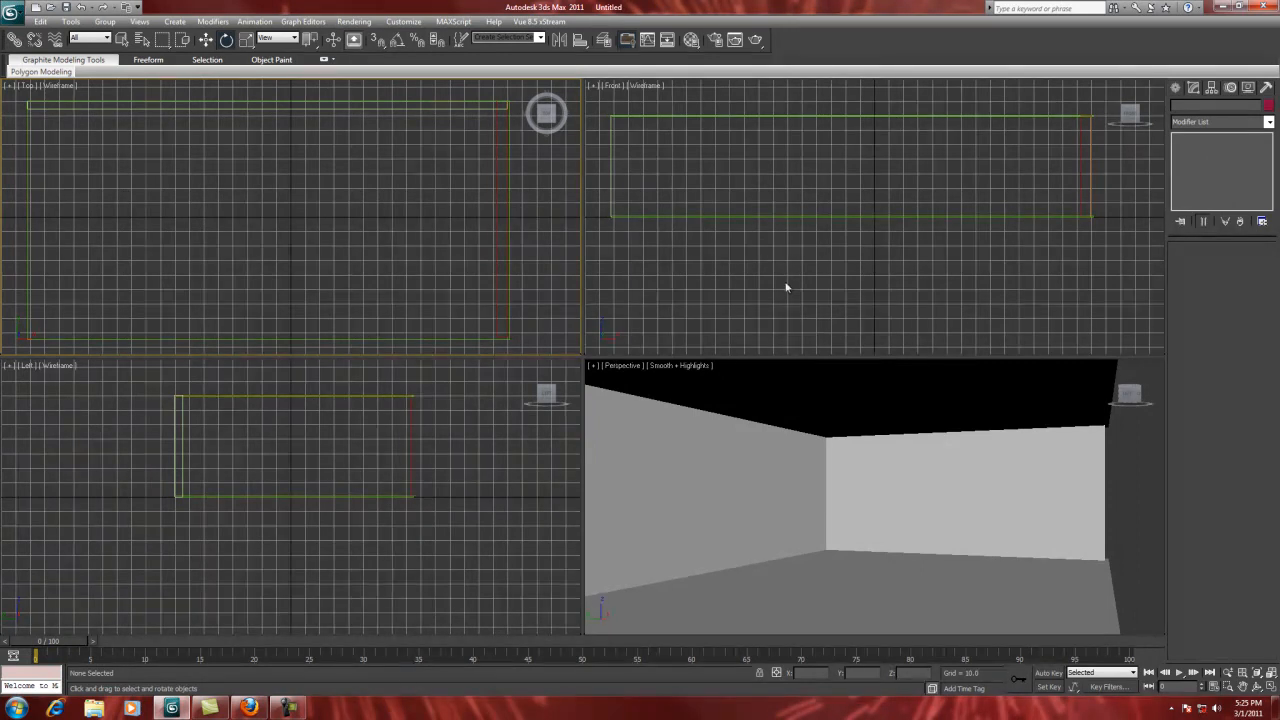
{"action": "left_click", "coordinate": [1175, 88]}
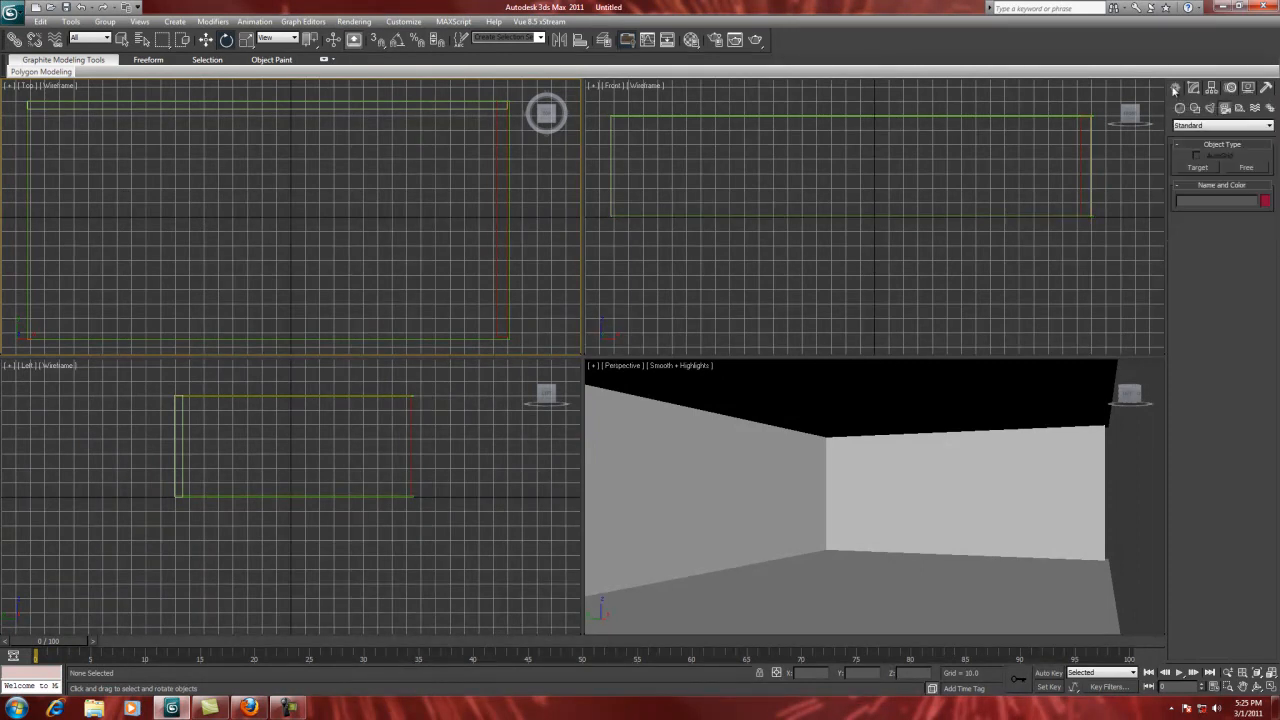
{"action": "left_click", "coordinate": [1196, 169]}
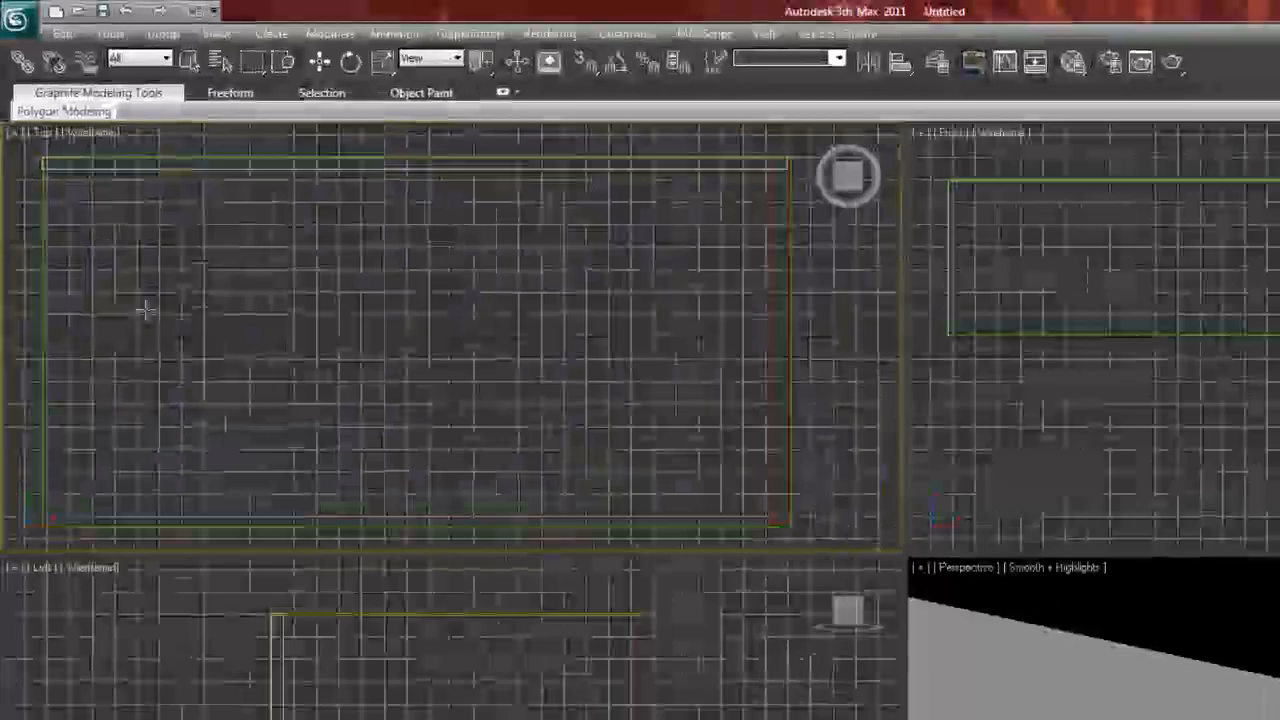
{"action": "left_click_drag", "start_coordinate": [94, 200], "coordinate": [94, 200]}
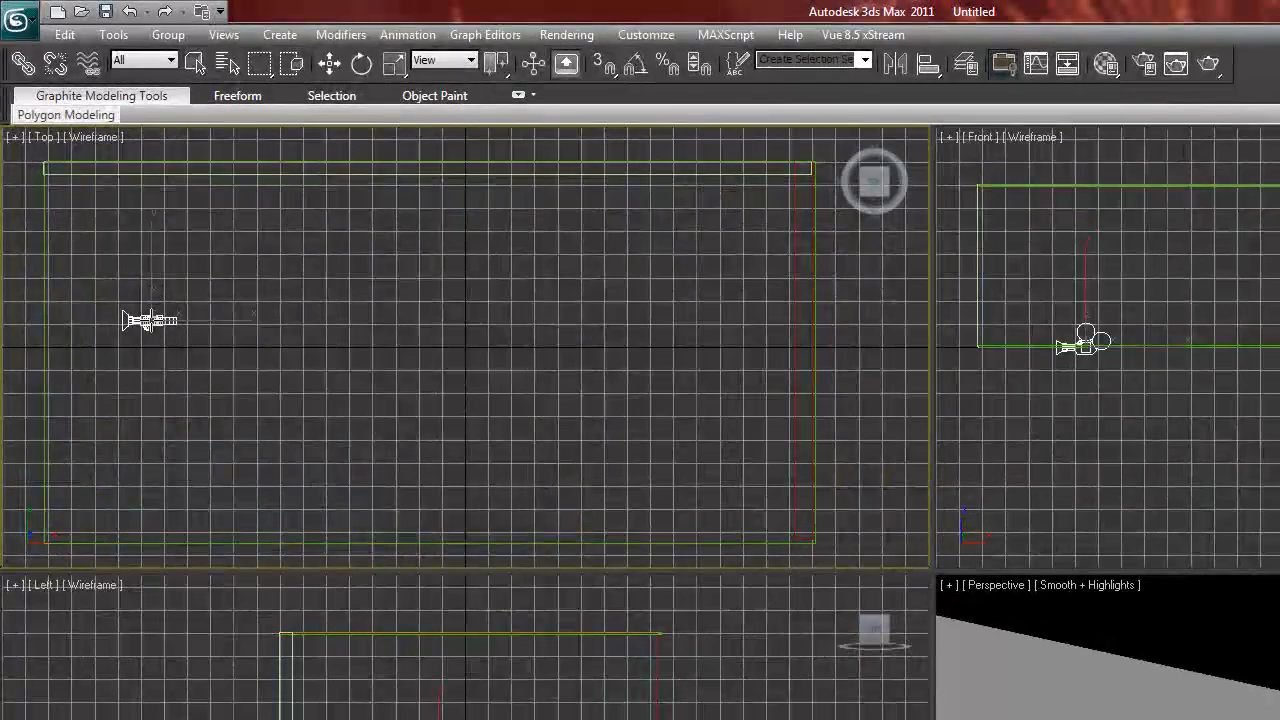
{"action": "left_click_drag", "start_coordinate": [152, 320], "coordinate": [449, 317]}
{"action": "left_click_drag", "start_coordinate": [449, 317], "coordinate": [578, 320]}
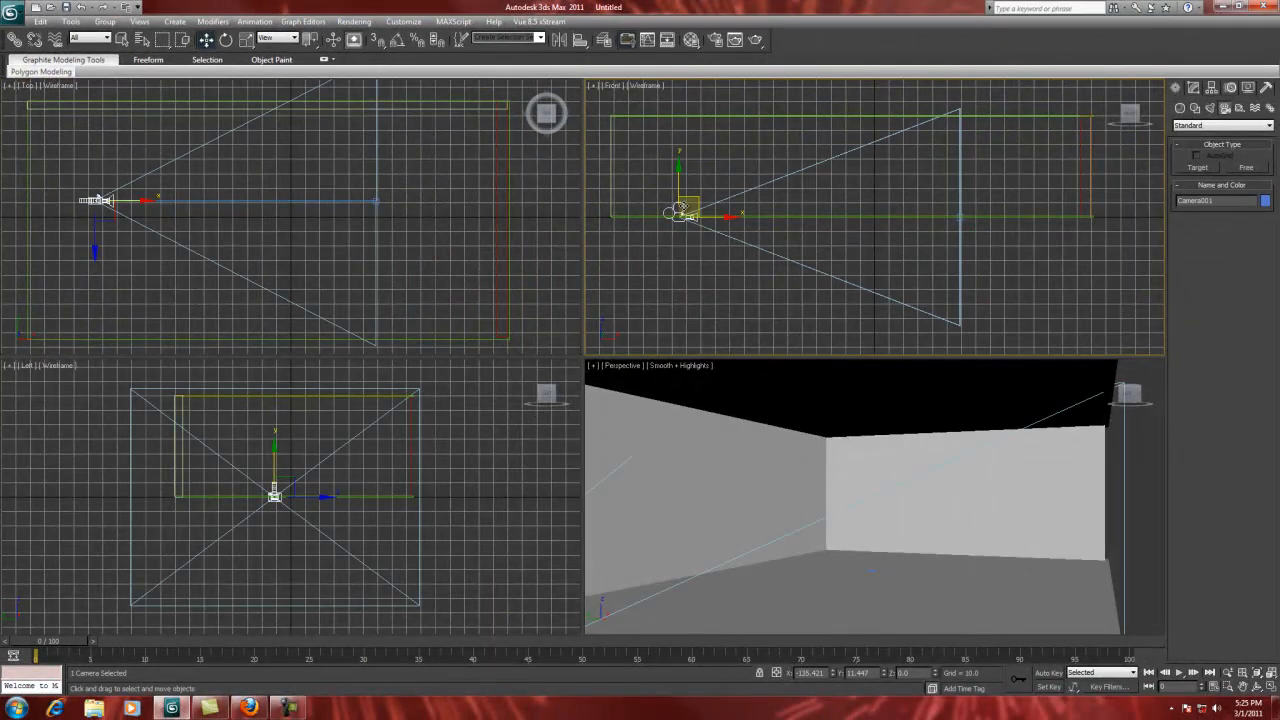
Step: Raise the target camera and its target point off the floor in the Front view
{"action": "left_click_drag", "start_coordinate": [685, 190], "coordinate": [662, 102]}
{"action": "left_click", "coordinate": [960, 220]}
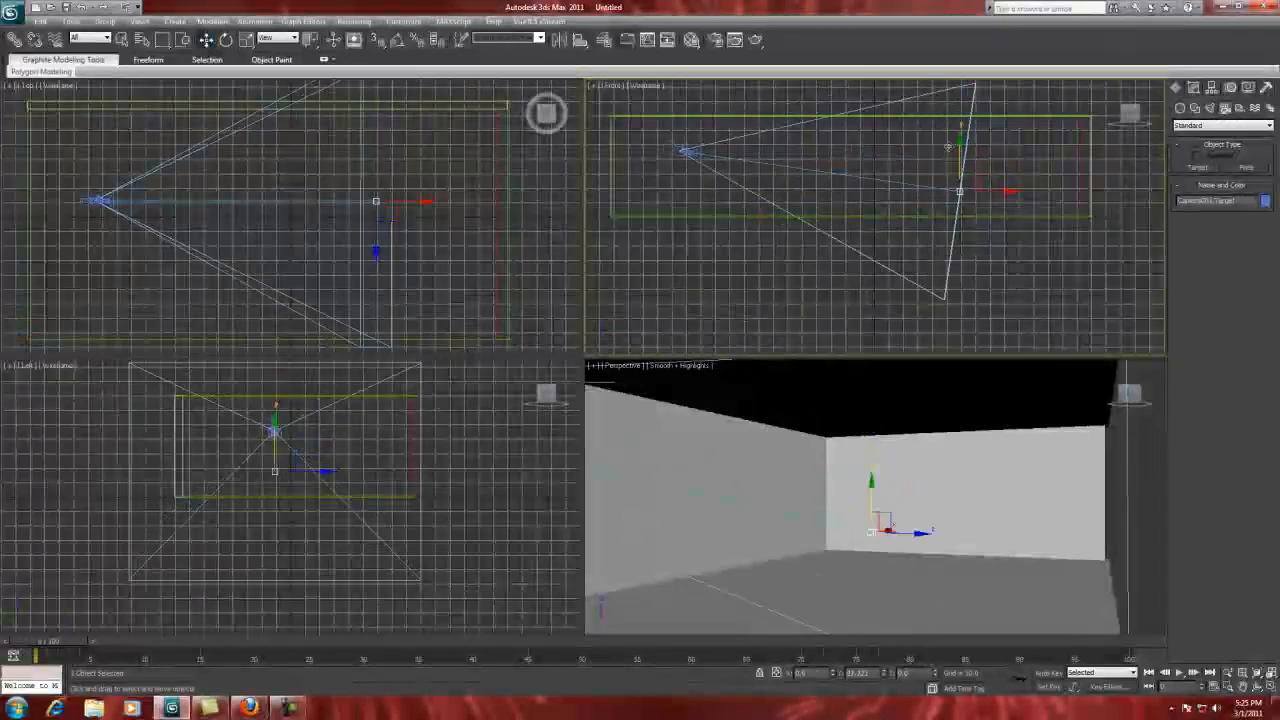
{"action": "left_click_drag", "start_coordinate": [947, 147], "coordinate": [939, 111]}
Step: Shift the camera together with its target slightly to the right and down in the Front view
{"action": "left_click", "coordinate": [830, 170]}
{"action": "left_click", "coordinate": [824, 154]}
{"action": "left_click_drag", "start_coordinate": [824, 154], "coordinate": [857, 153]}
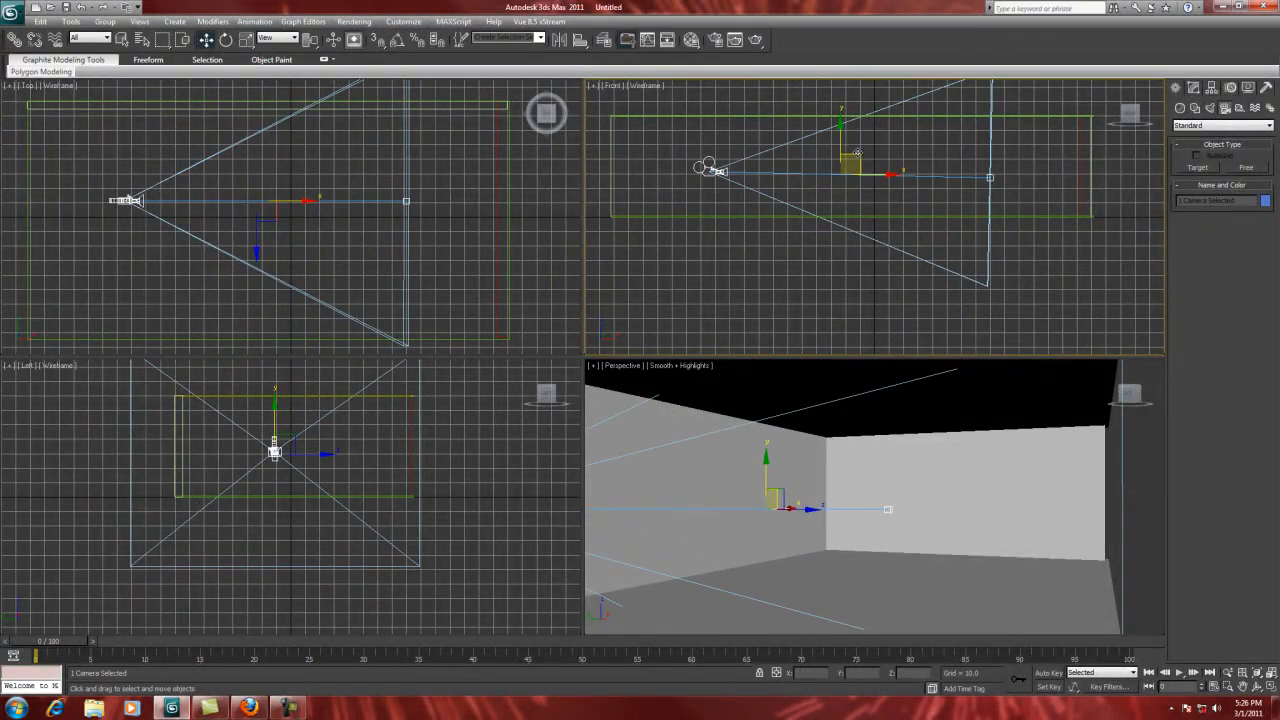
Step: Move only the camera body to the room's lower-left corner in the Top view, leaving its target in place
{"action": "left_click", "coordinate": [139, 232]}
{"action": "left_click", "coordinate": [138, 195]}
{"action": "left_click_drag", "start_coordinate": [145, 178], "coordinate": [55, 303]}
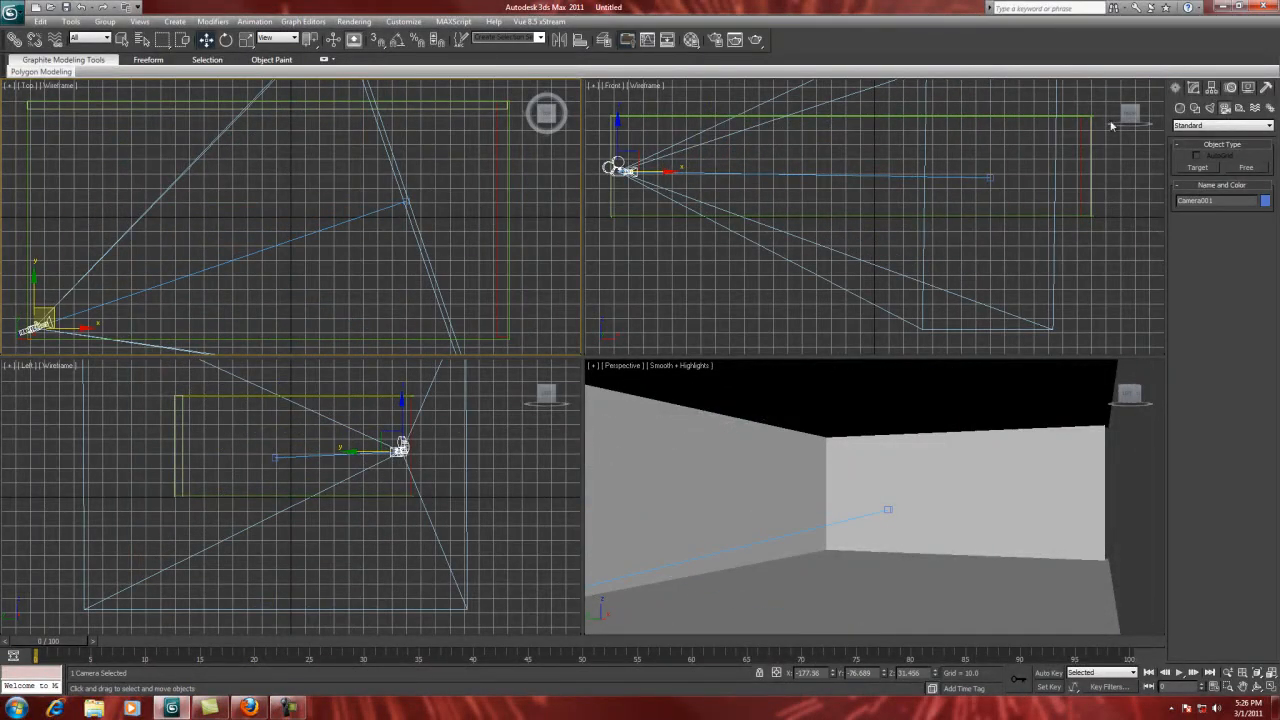
Step: Create a box on the floor near the middle of the room in the Top view
{"action": "left_click", "coordinate": [1180, 107]}
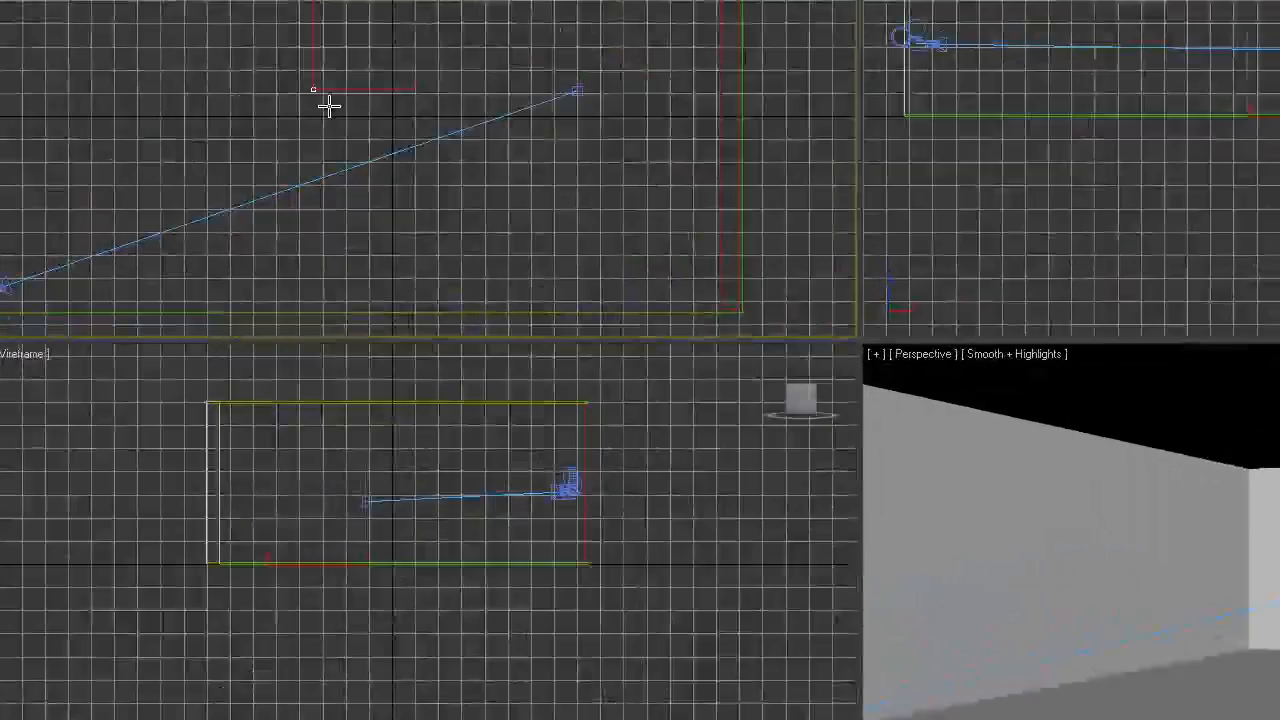
{"action": "left_click_drag", "start_coordinate": [329, 106], "coordinate": [429, 194]}
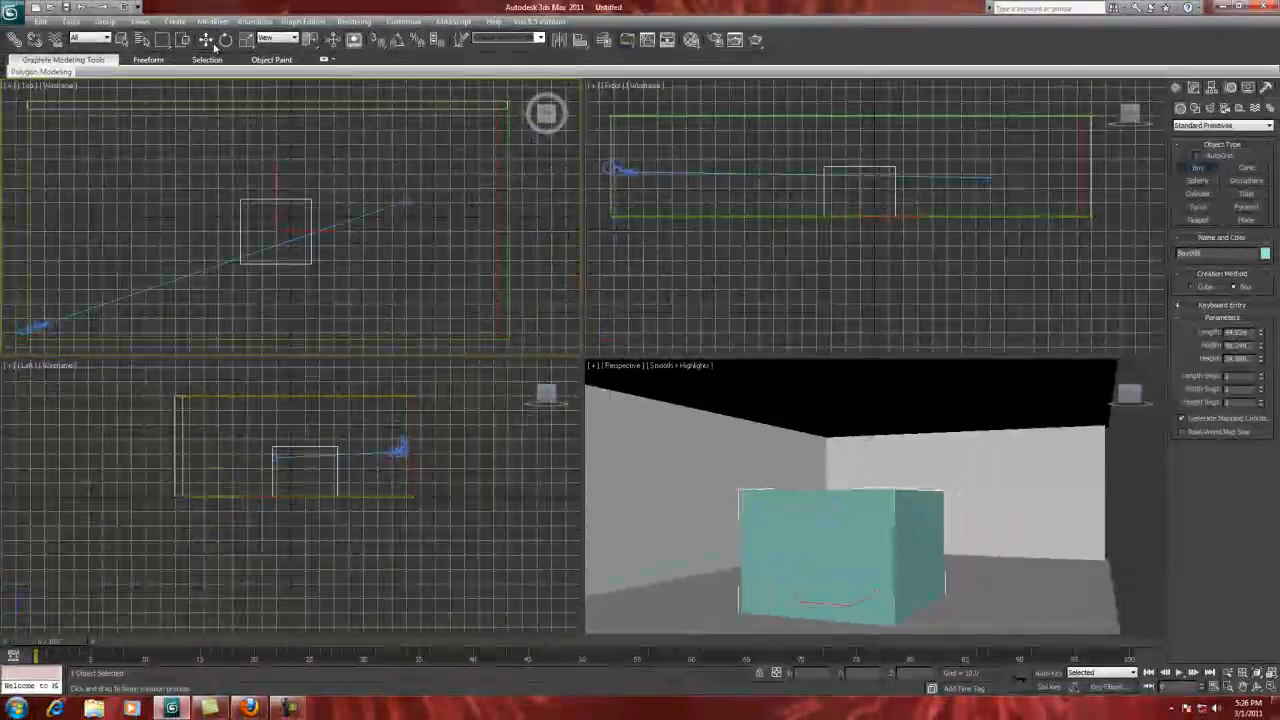
Step: Move the camera's target point onto the middle of the box in the Top view
{"action": "key", "text": "w"}
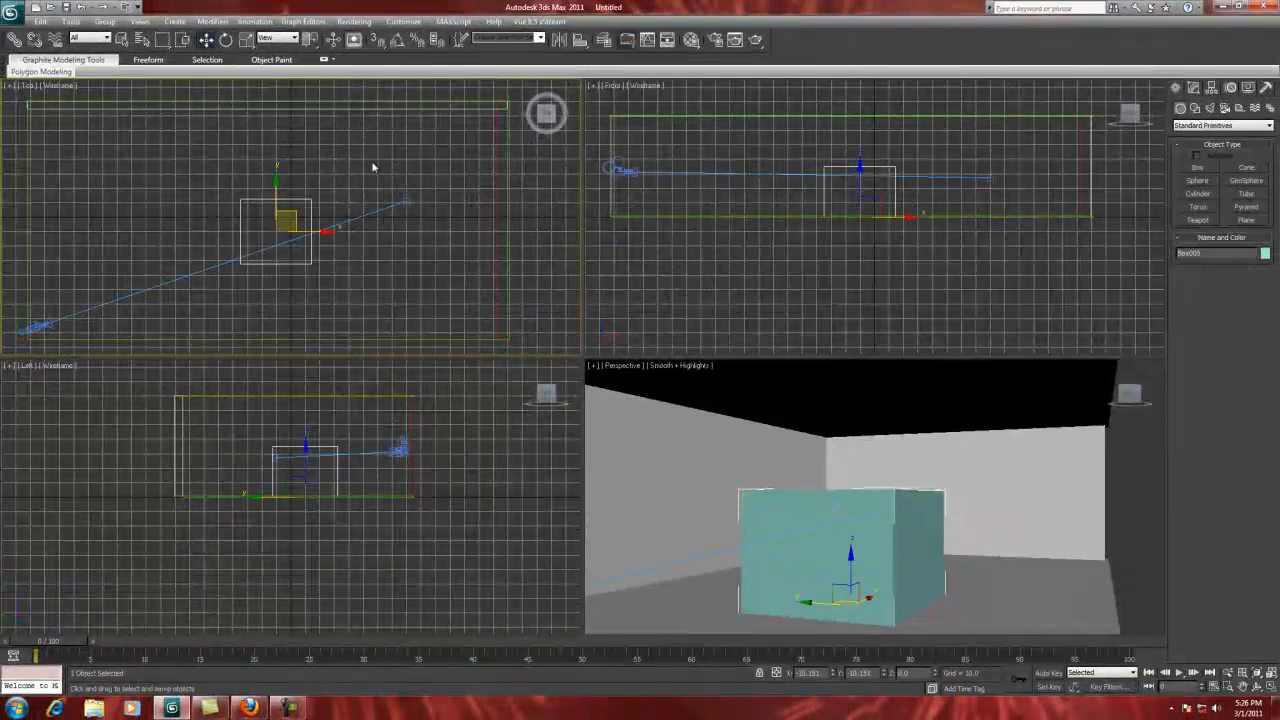
{"action": "left_click", "coordinate": [405, 201]}
{"action": "left_click_drag", "start_coordinate": [430, 182], "coordinate": [288, 210]}
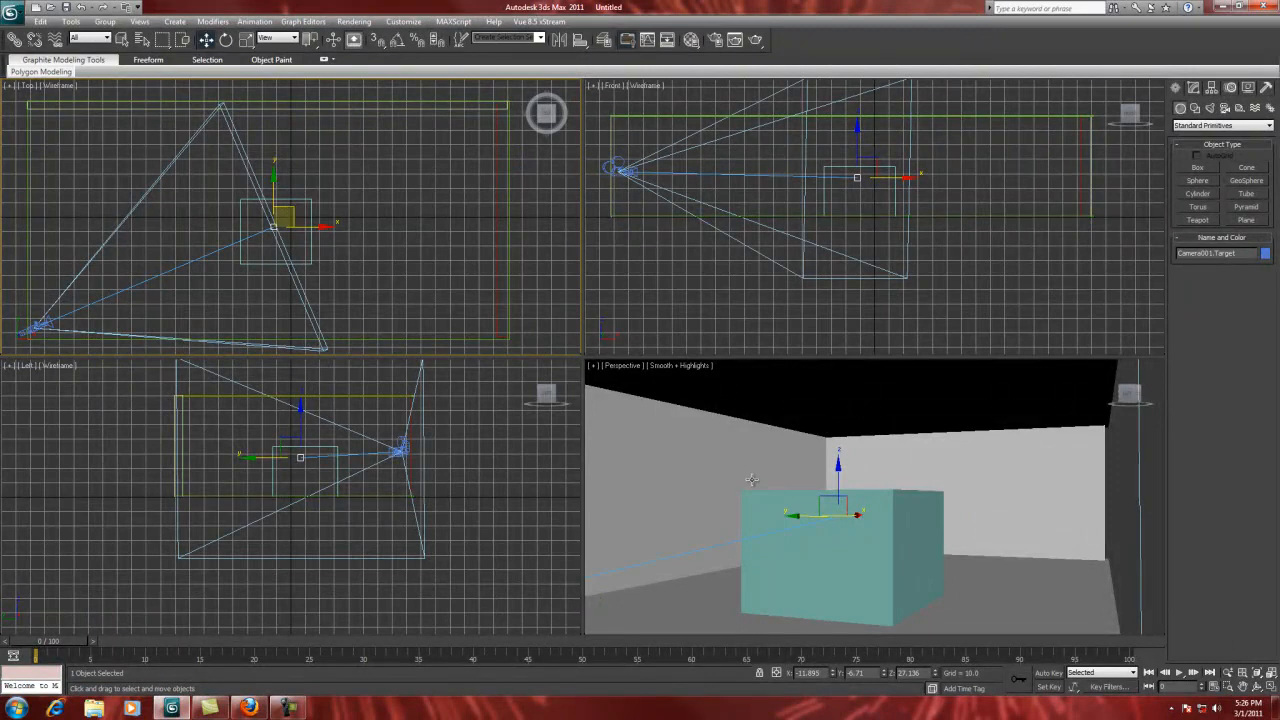
Step: Switch the Perspective viewport to look through Camera001
{"action": "left_click", "coordinate": [617, 368]}
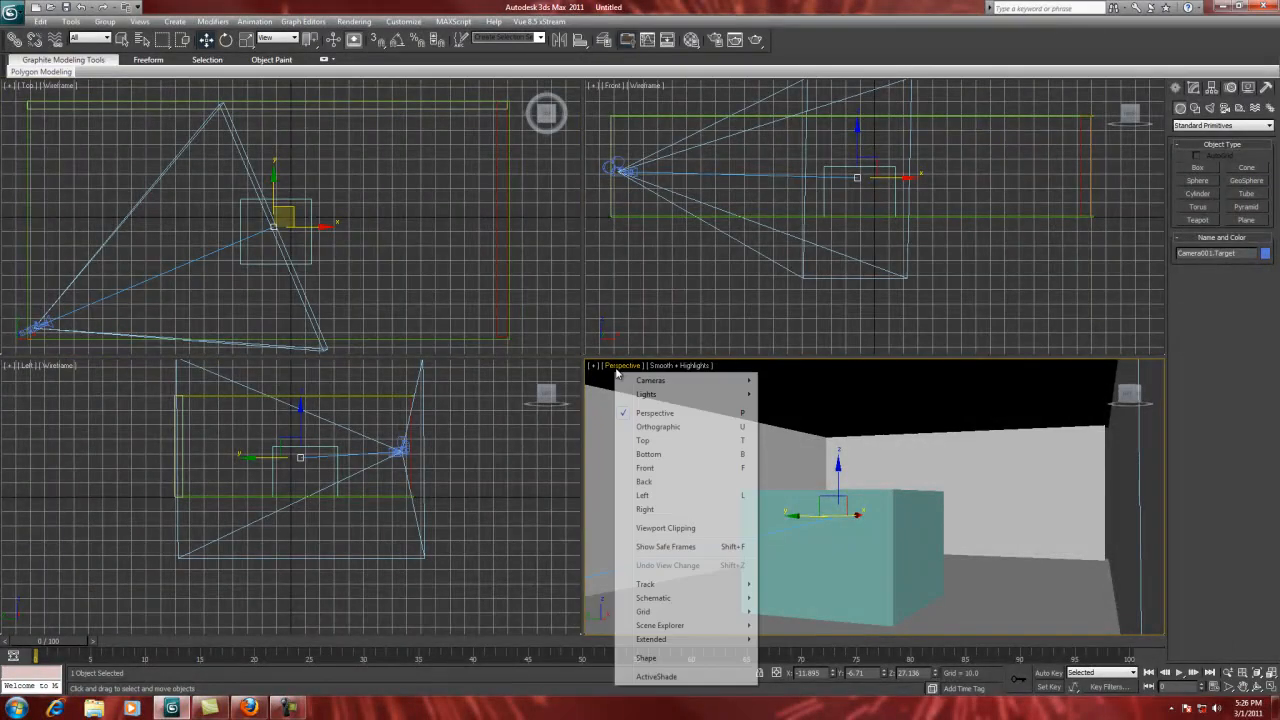
{"action": "mouse_move", "coordinate": [658, 390]}
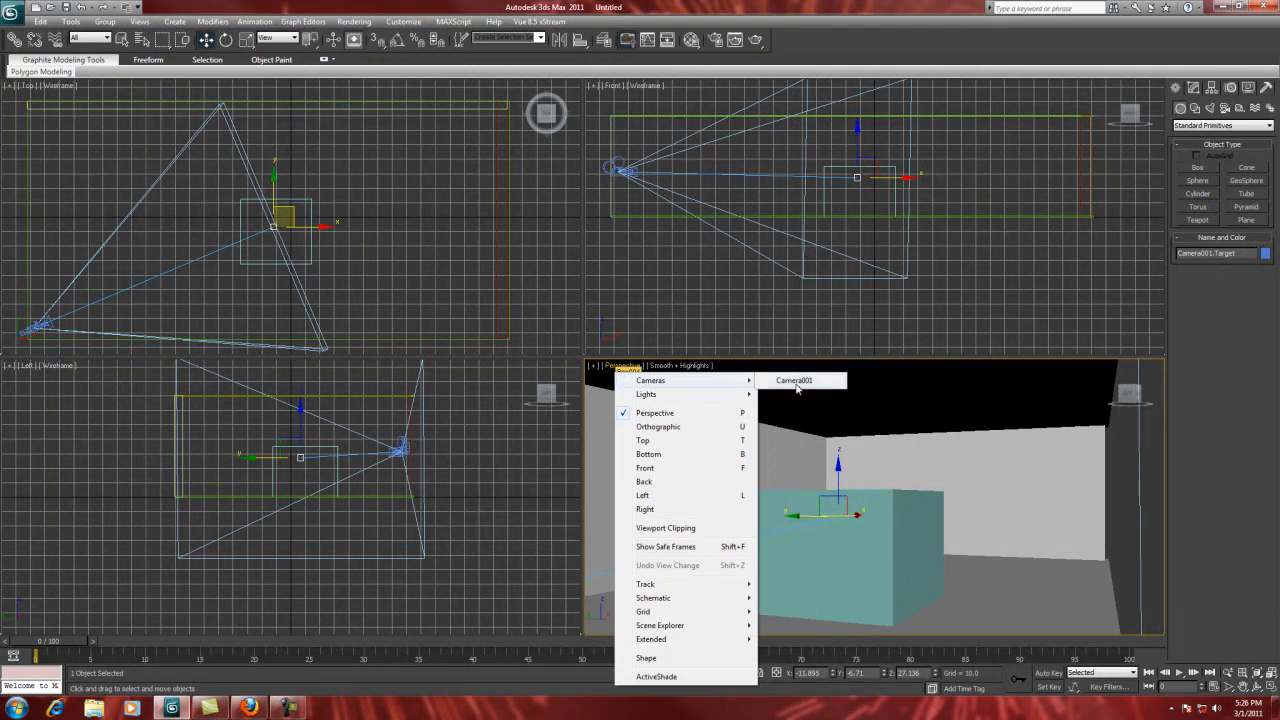
{"action": "left_click", "coordinate": [797, 384]}
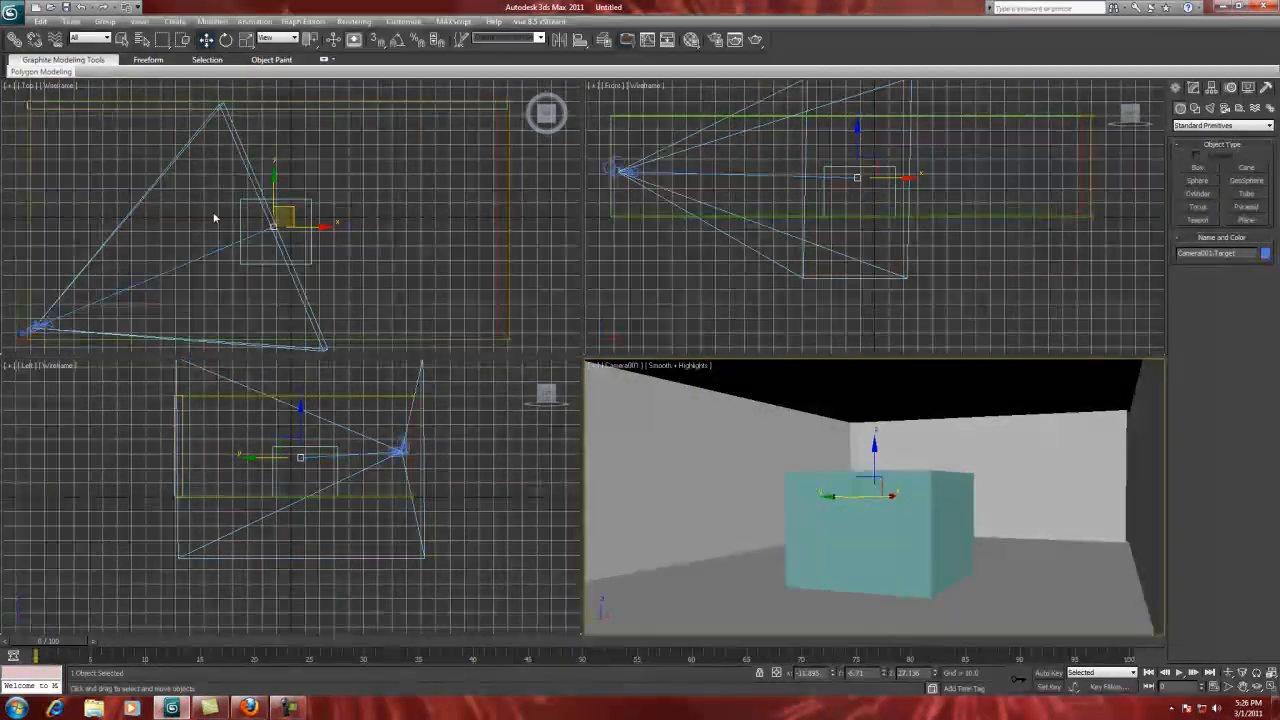
Step: Move the camera body to the room's upper-right corner in the Top view and lower its target in the Left view
{"action": "left_click", "coordinate": [42, 324]}
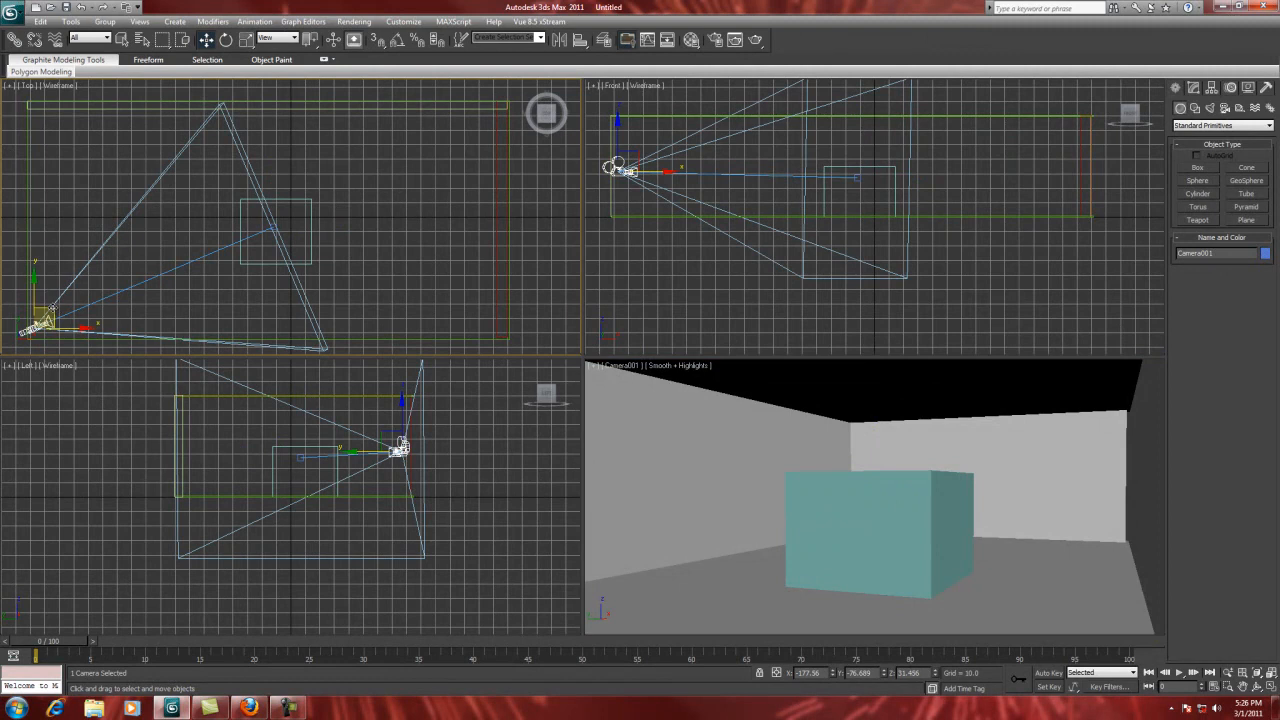
{"action": "left_click_drag", "start_coordinate": [44, 318], "coordinate": [492, 108]}
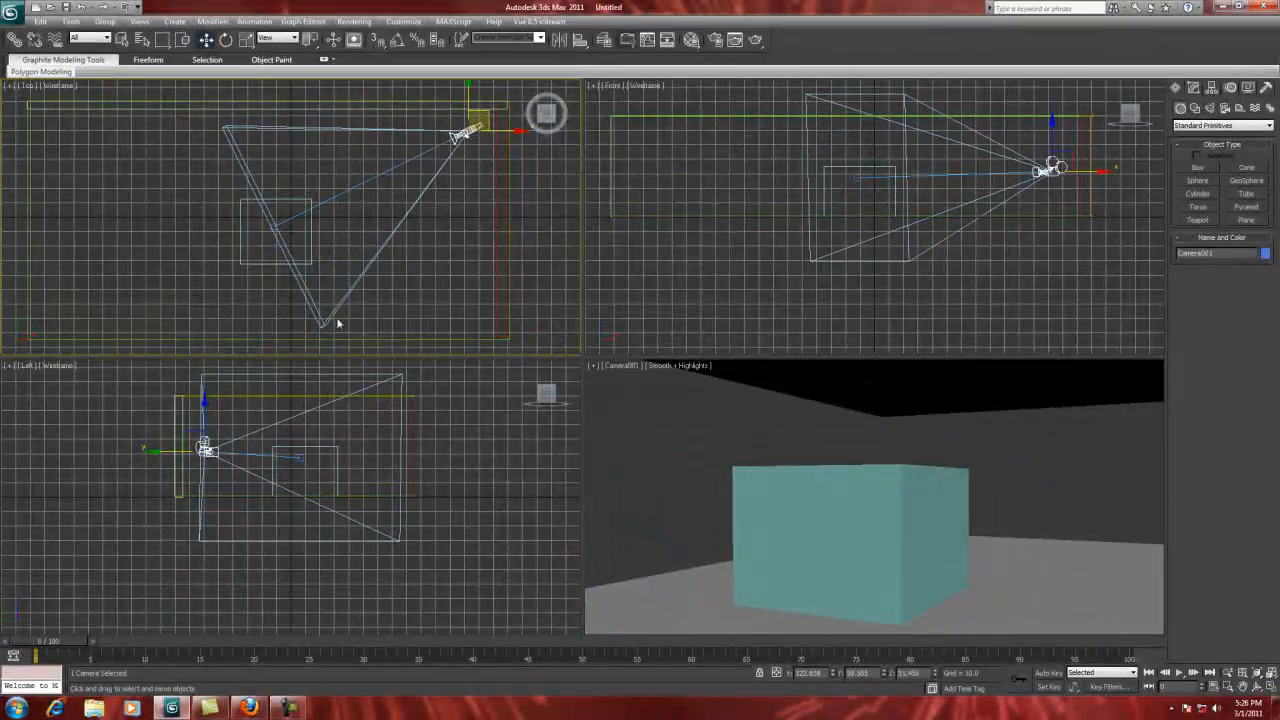
{"action": "left_click", "coordinate": [302, 458]}
{"action": "left_click_drag", "start_coordinate": [319, 437], "coordinate": [323, 463]}
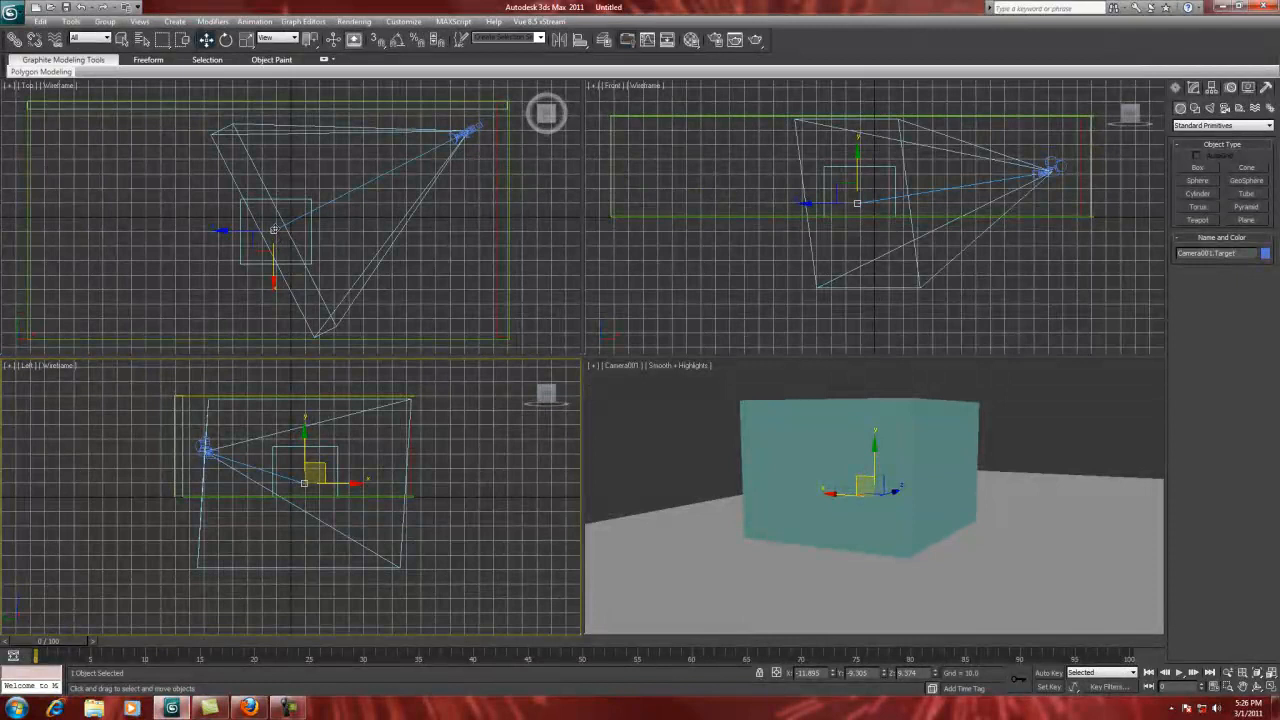
Step: Return the camera body to the room's lower-left corner and place its target at the box's upper edge in the Top view
{"action": "left_click", "coordinate": [463, 133]}
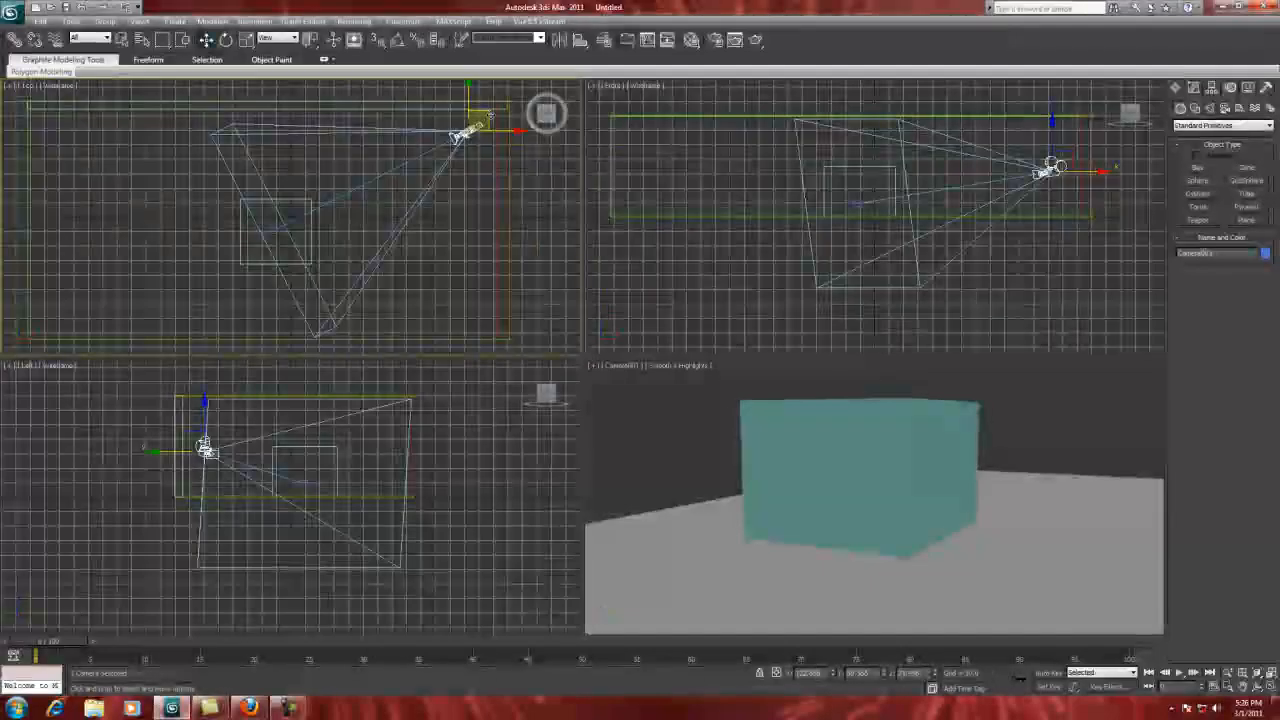
{"action": "left_click_drag", "start_coordinate": [460, 132], "coordinate": [407, 351]}
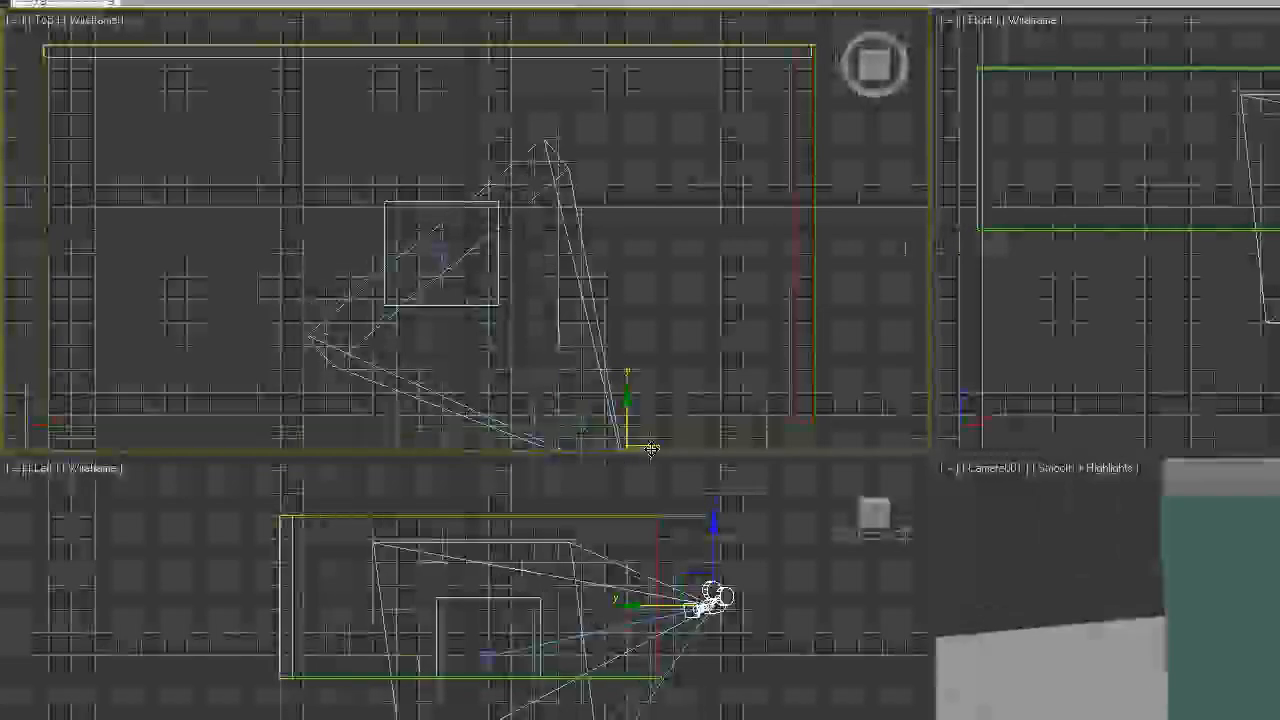
{"action": "left_click_drag", "start_coordinate": [651, 449], "coordinate": [118, 358]}
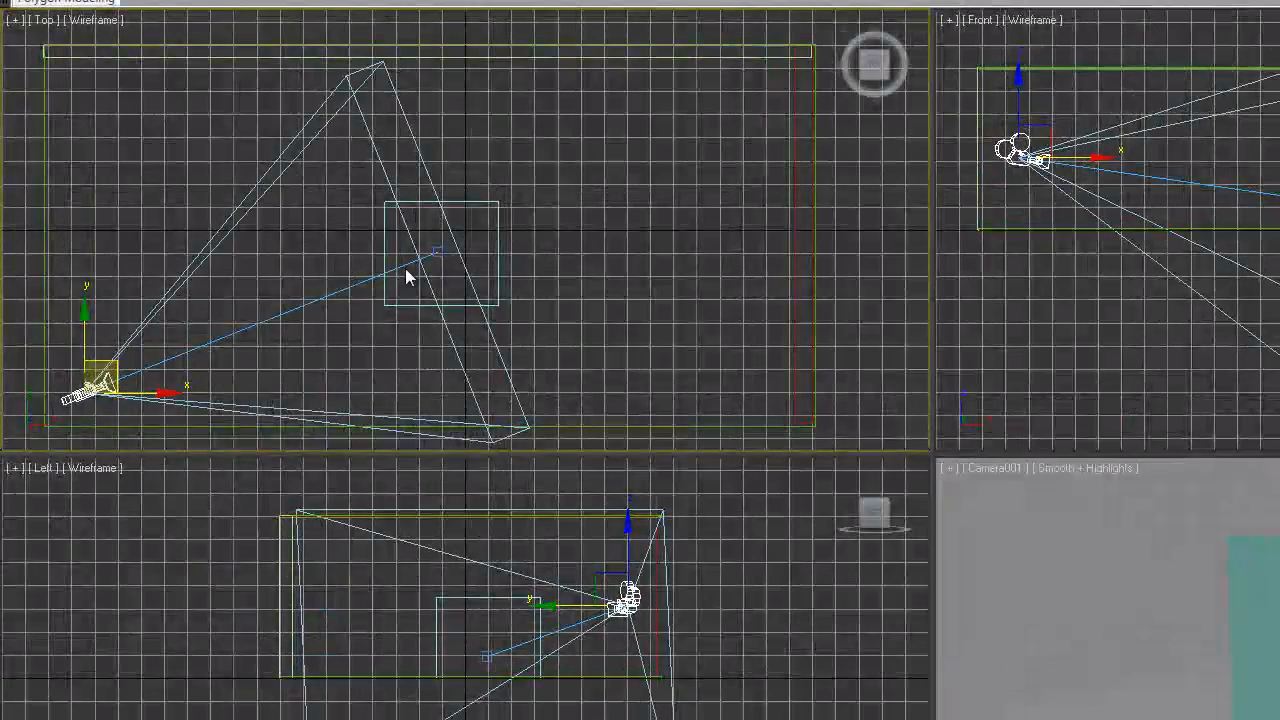
{"action": "left_click", "coordinate": [437, 250]}
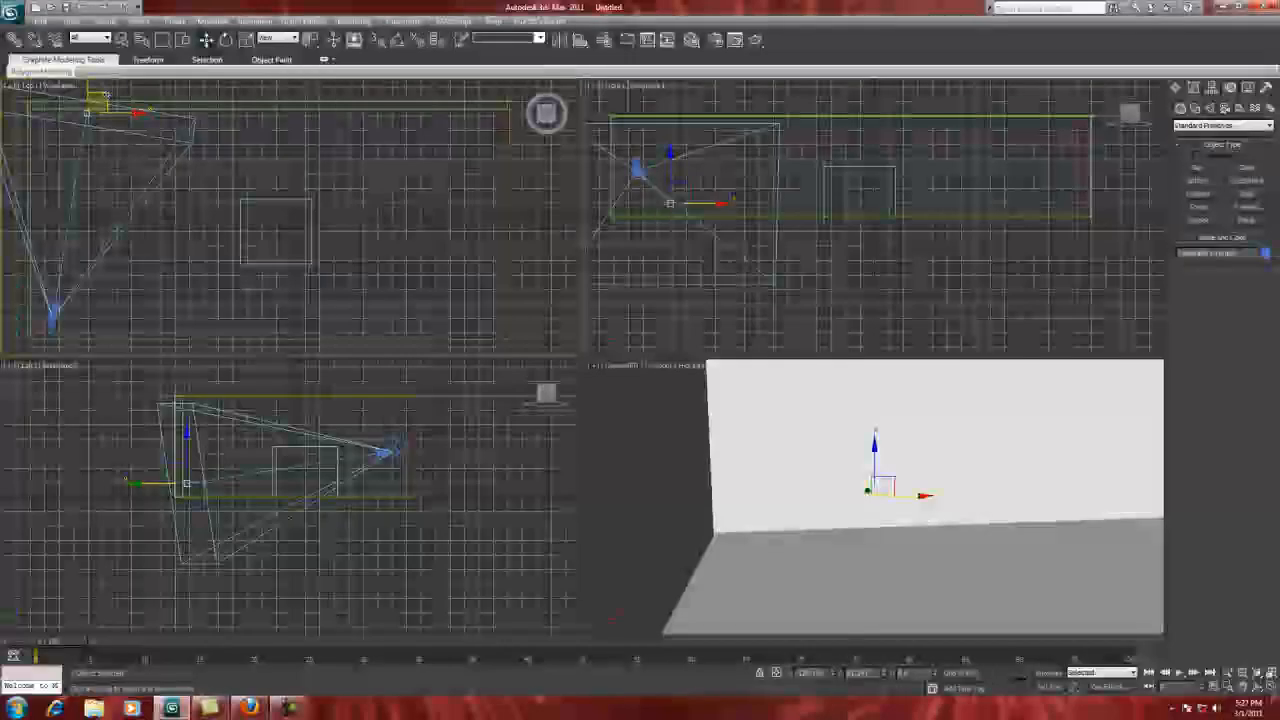
{"action": "left_click_drag", "start_coordinate": [112, 94], "coordinate": [342, 167]}
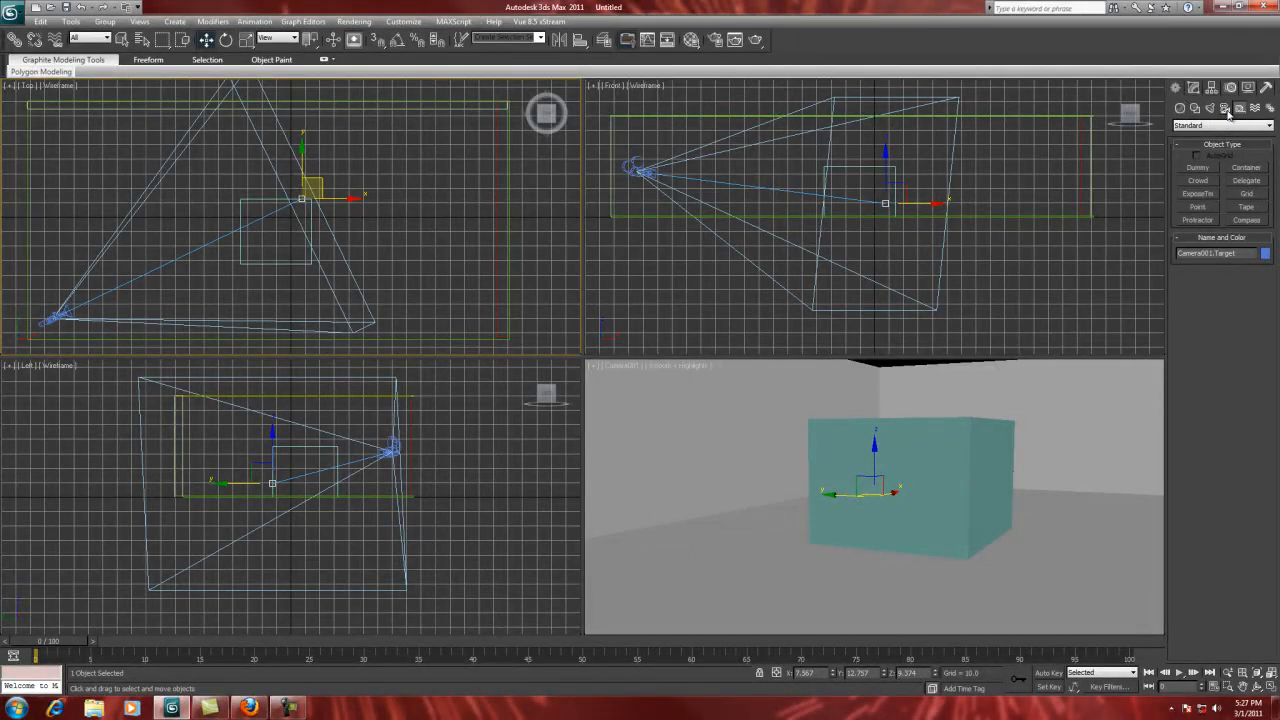
Step: Select only the camera body, show its parameters, and apply the 15mm stock lens
{"action": "left_click", "coordinate": [1224, 109]}
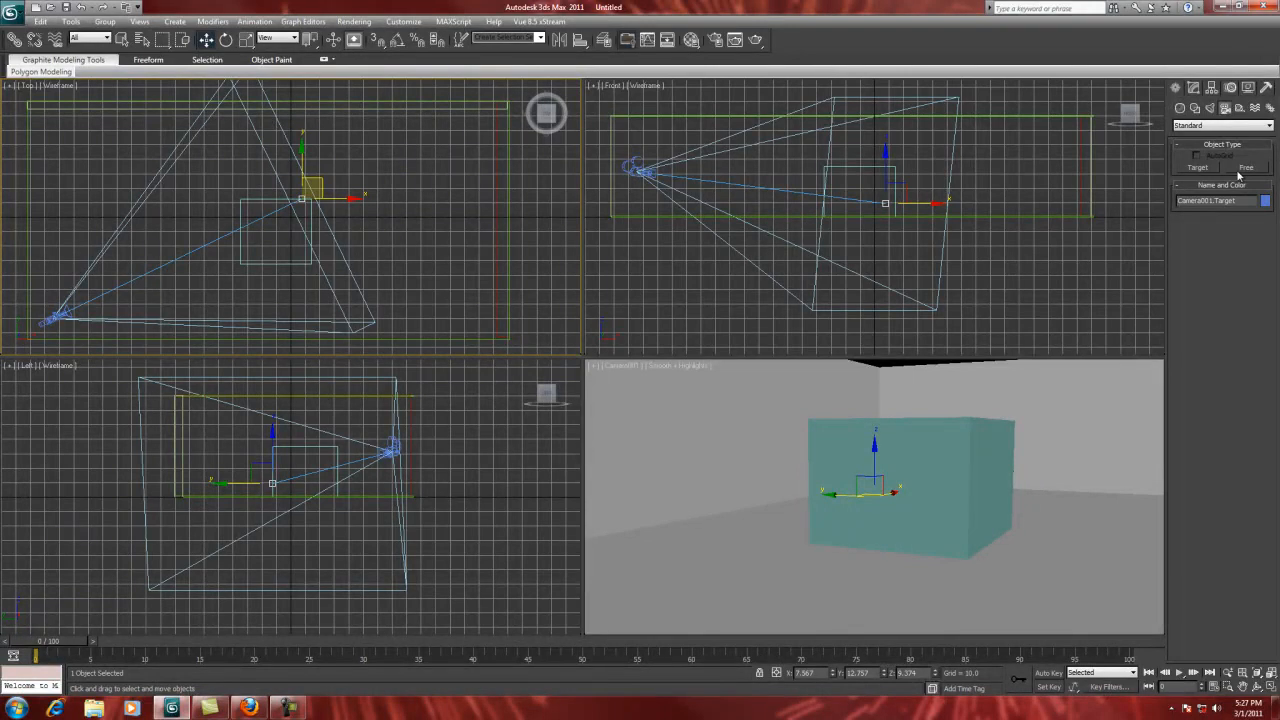
{"action": "left_click", "coordinate": [630, 170]}
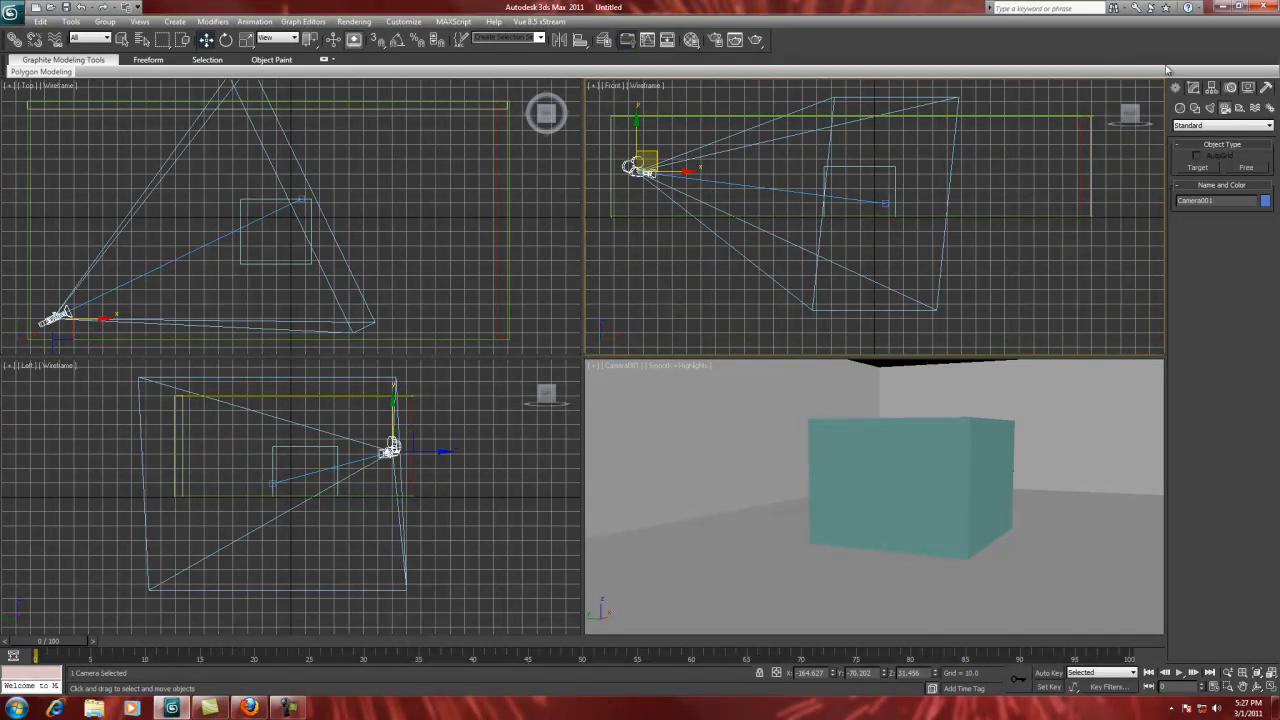
{"action": "left_click", "coordinate": [1196, 88]}
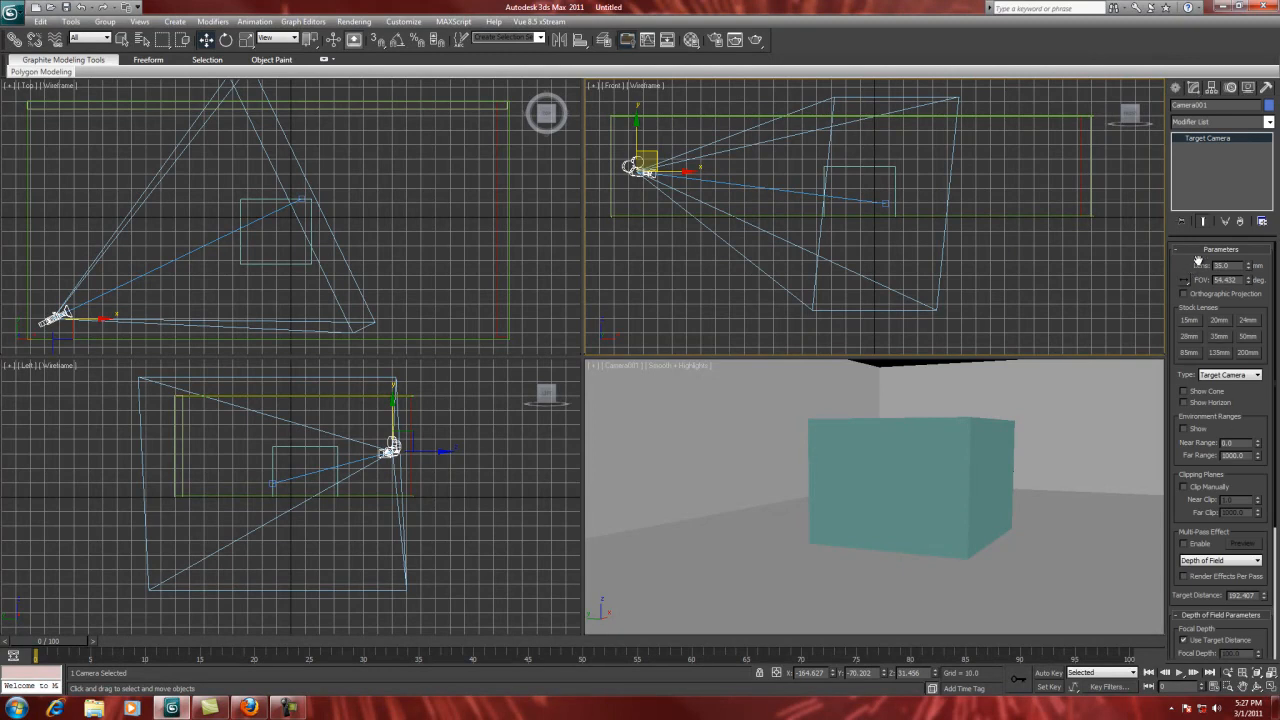
{"action": "left_click", "coordinate": [885, 204]}
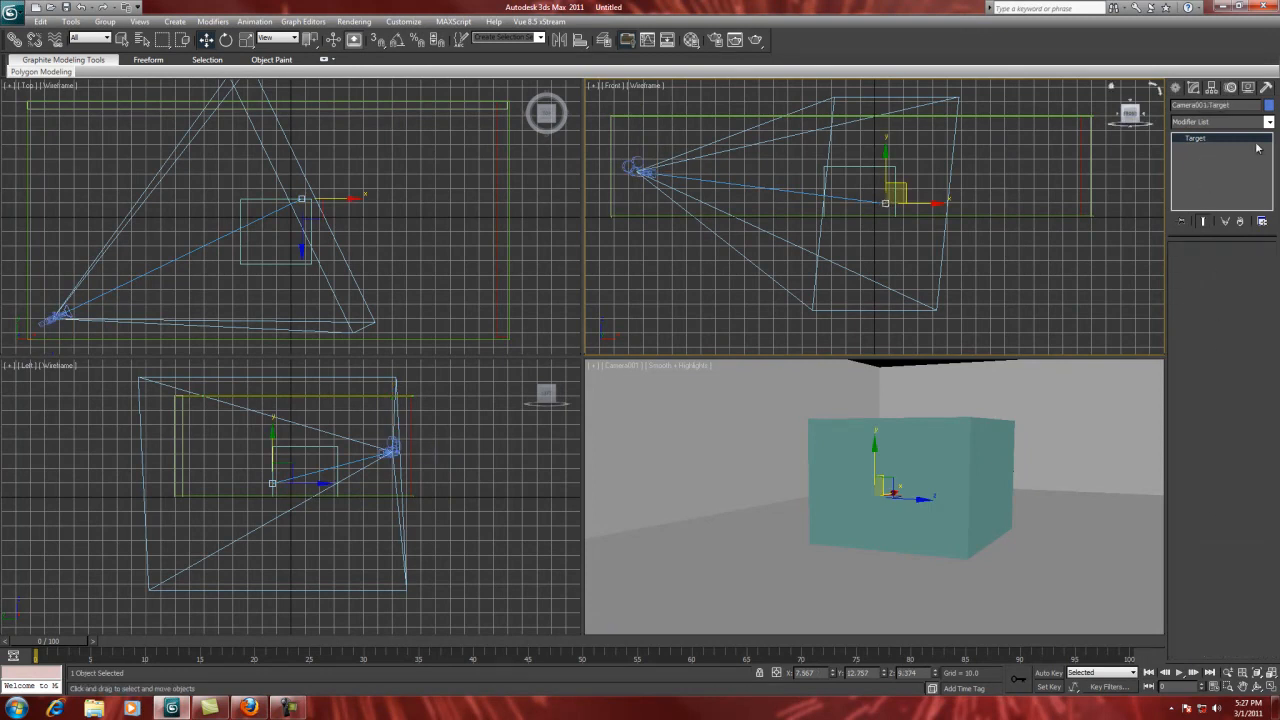
{"action": "left_click", "coordinate": [778, 189]}
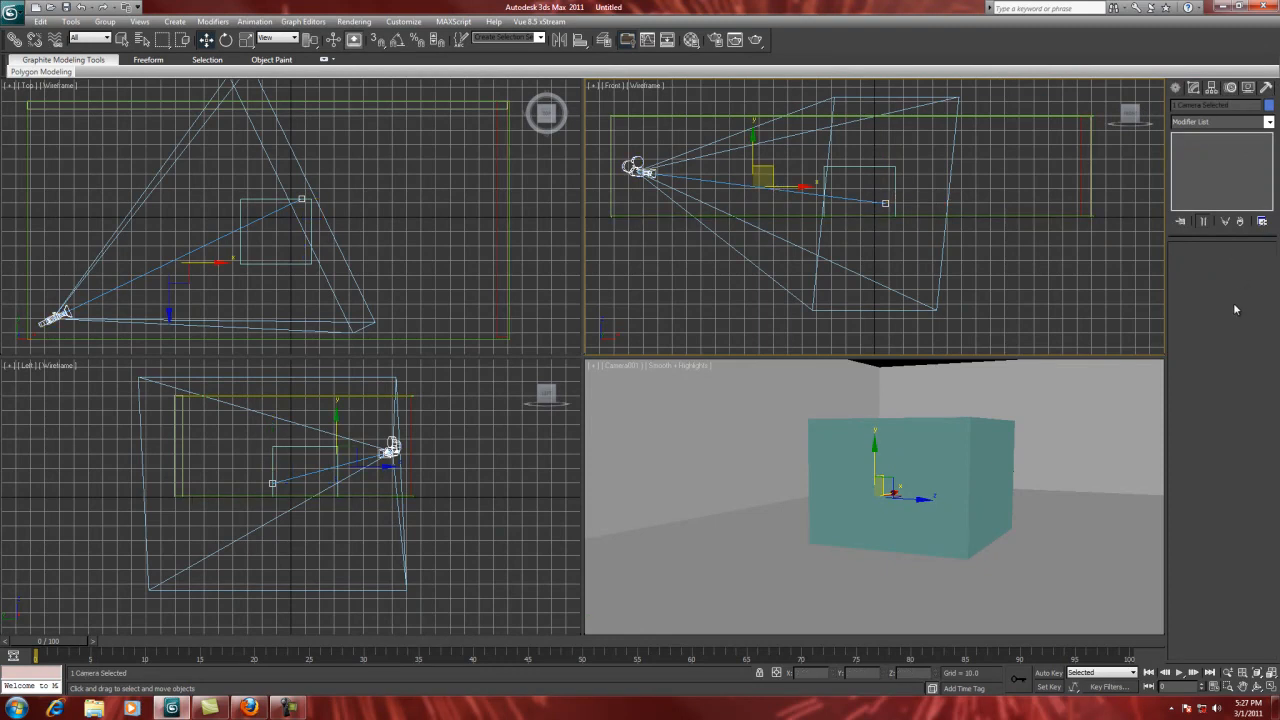
{"action": "left_click", "coordinate": [628, 178]}
{"action": "left_click", "coordinate": [632, 168]}
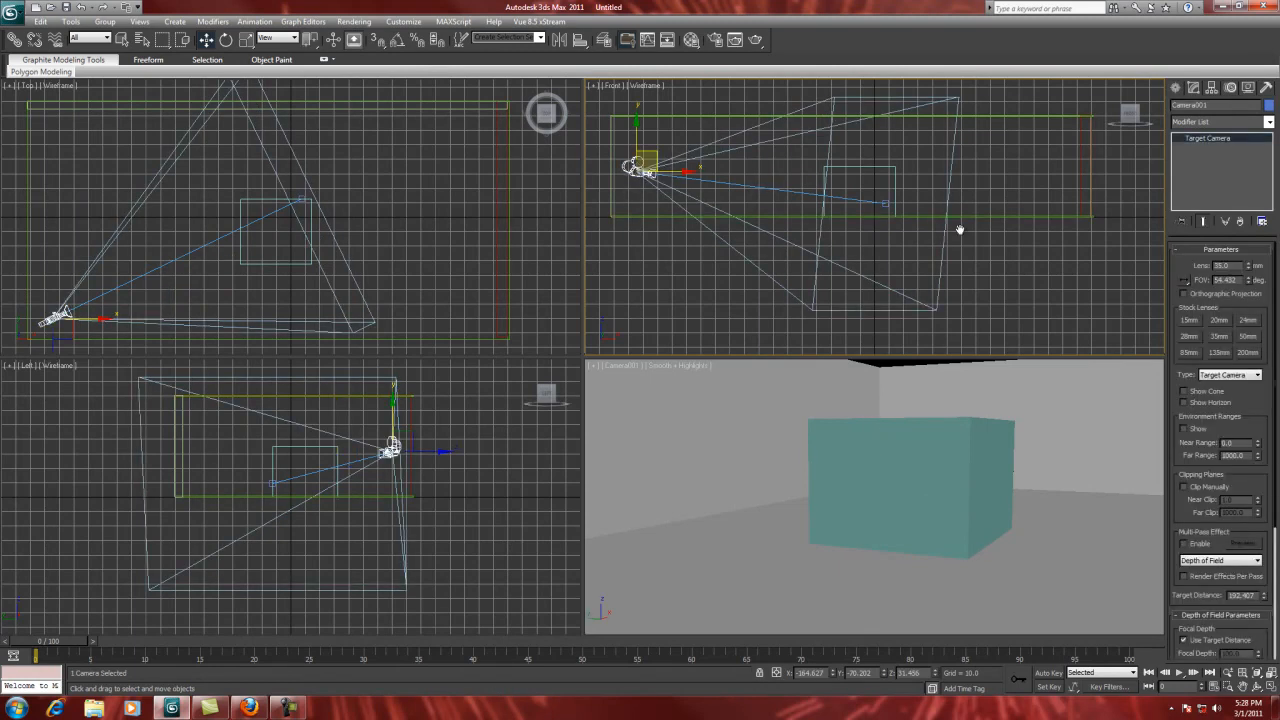
{"action": "left_click", "coordinate": [1188, 320]}
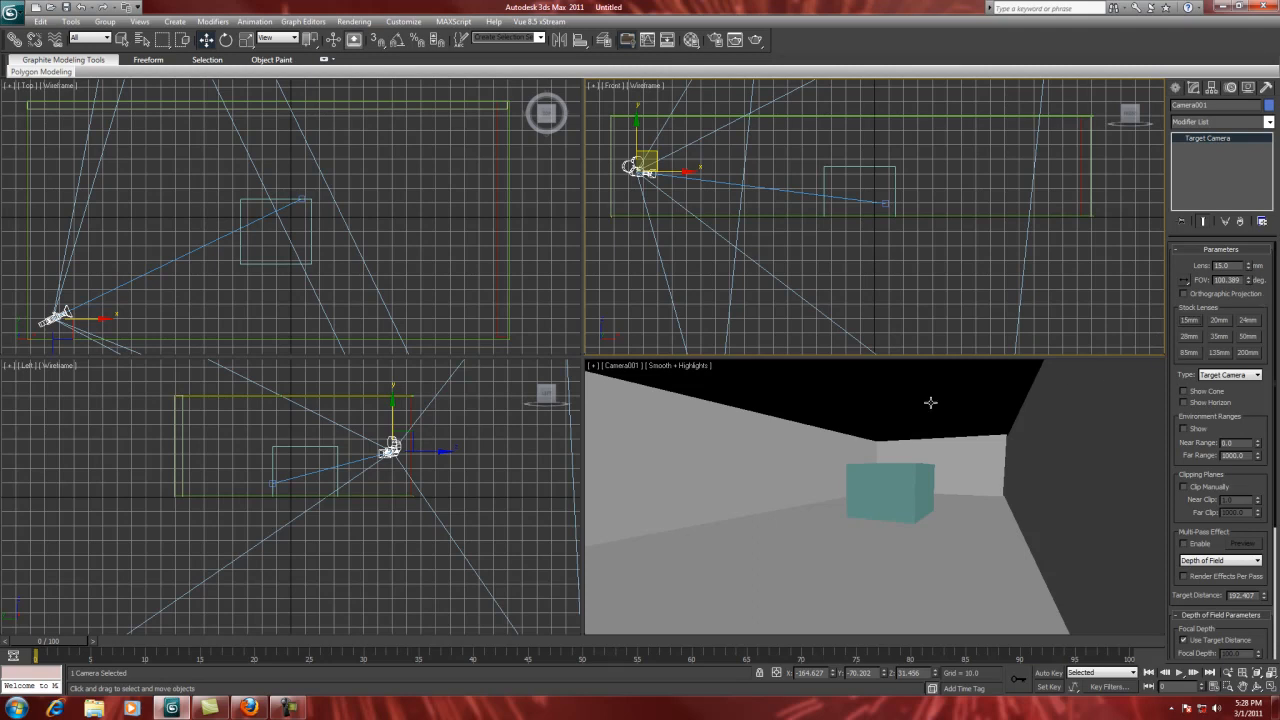
Step: Lower the room's ceiling box vertically toward the teal box while working in the Camera001 view
{"action": "right_click", "coordinate": [718, 419]}
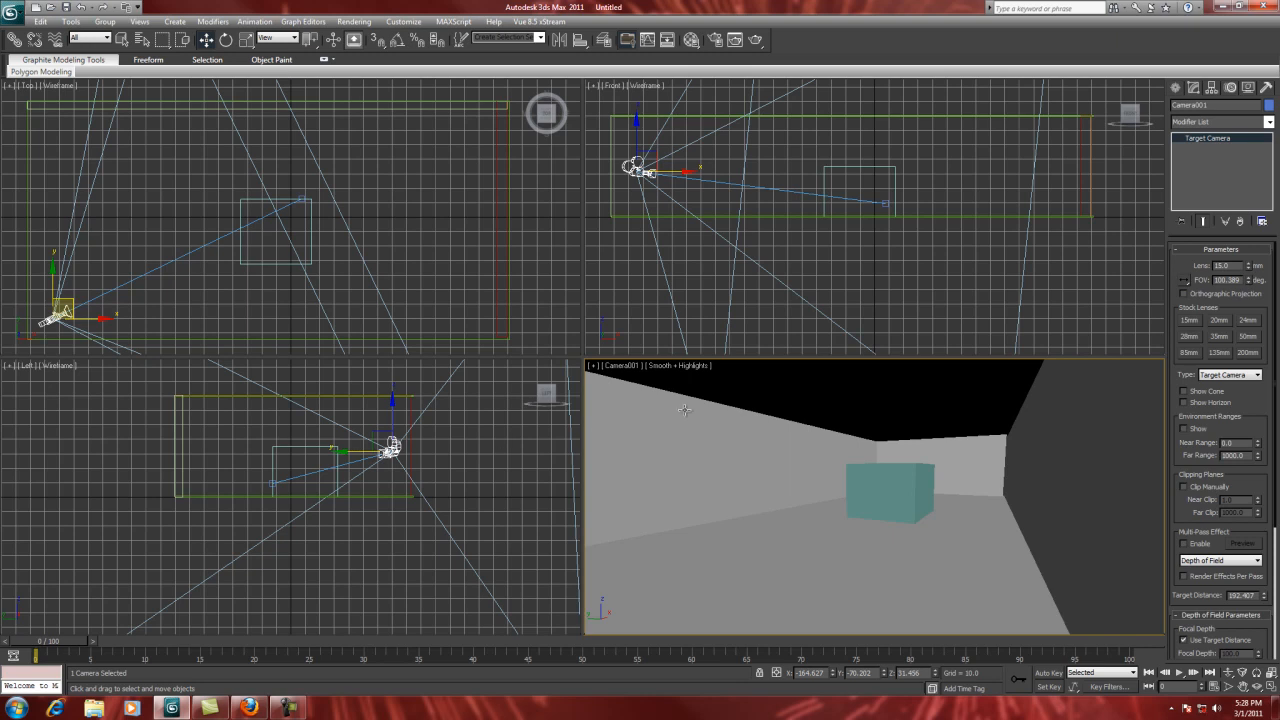
{"action": "left_click", "coordinate": [826, 433]}
{"action": "left_click", "coordinate": [840, 396]}
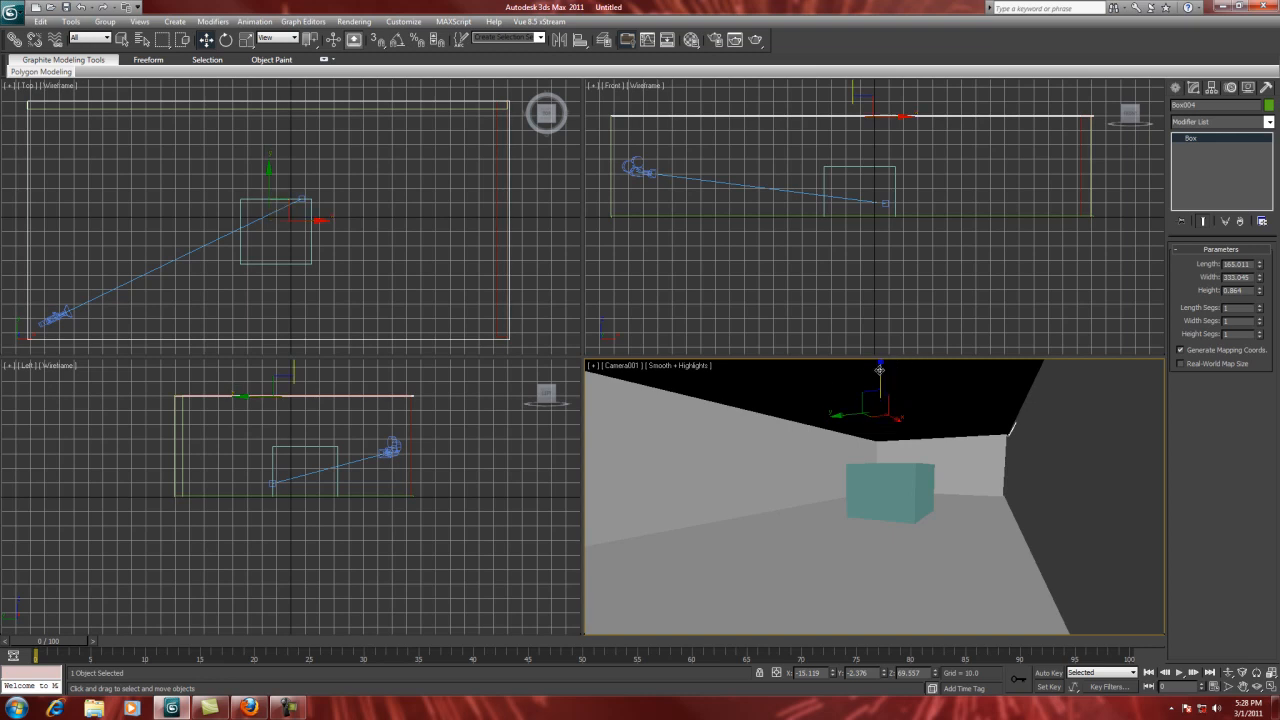
{"action": "mouse_move", "coordinate": [878, 366]}
{"action": "left_mouse_down"}
{"action": "mouse_move", "coordinate": [880, 445]}
{"action": "mouse_move", "coordinate": [880, 390]}
{"action": "left_mouse_up"}
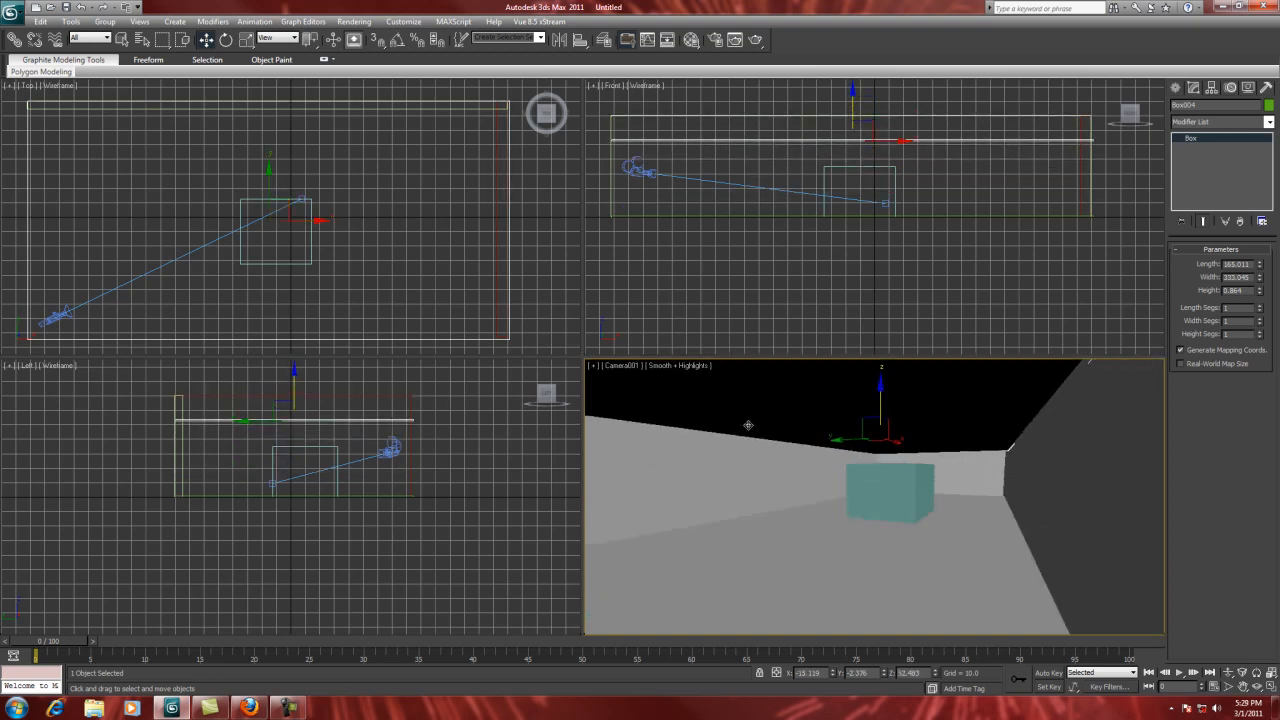